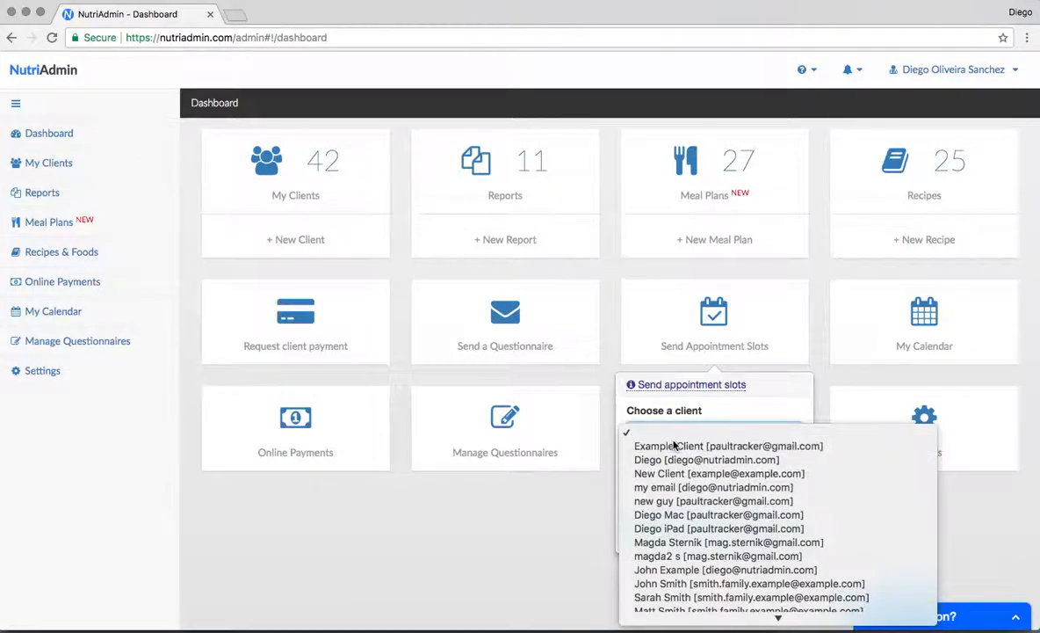
left_click(686, 483)
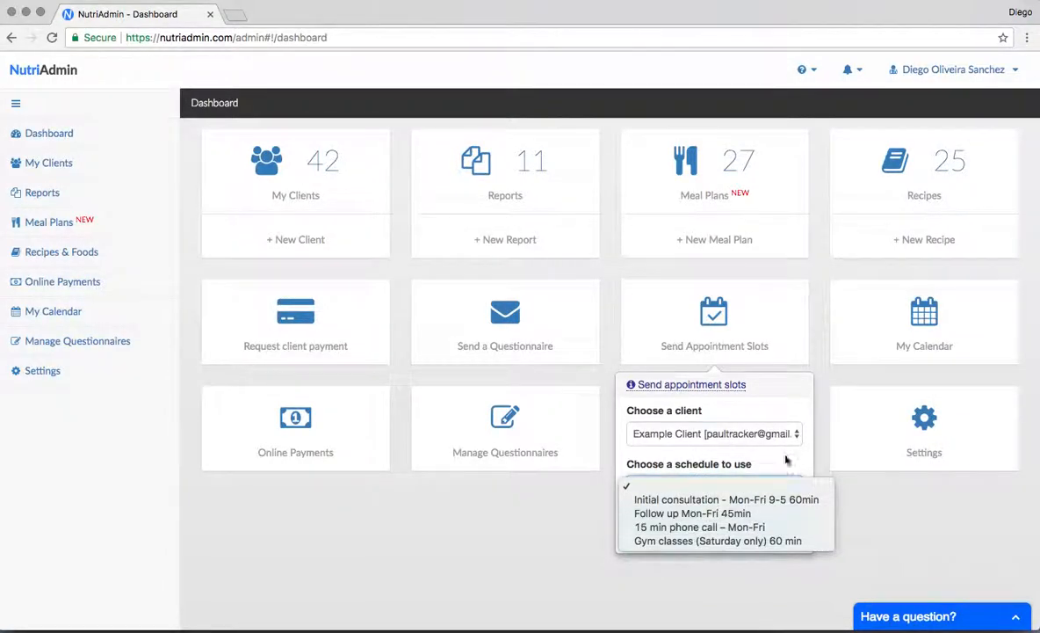
left_click(773, 400)
left_click(497, 560)
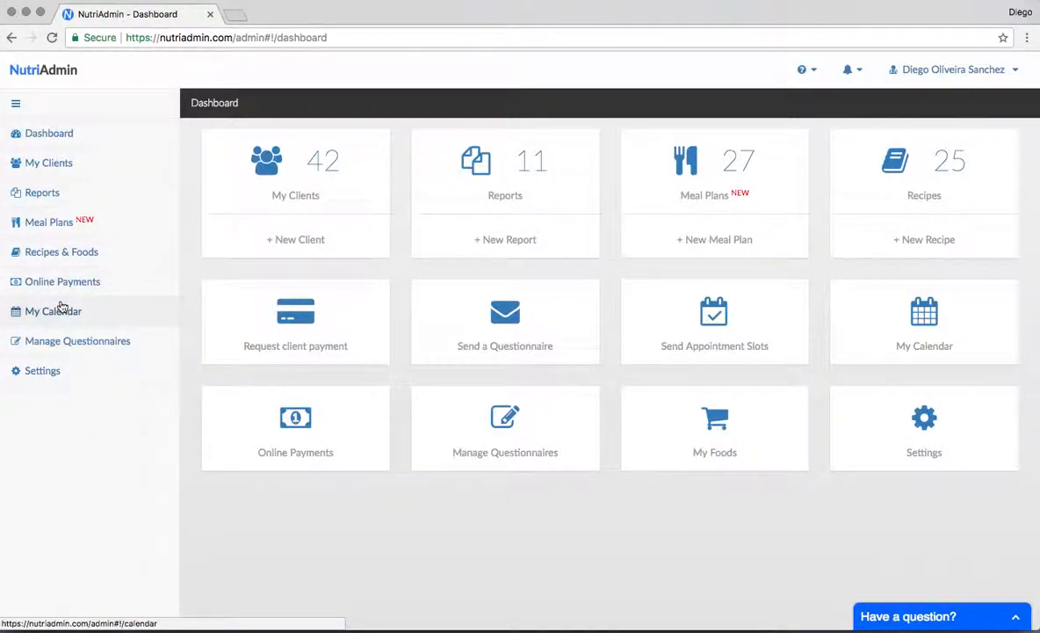
- Open the calendar settings and go to the Working Schedule section
left_click(24, 376)
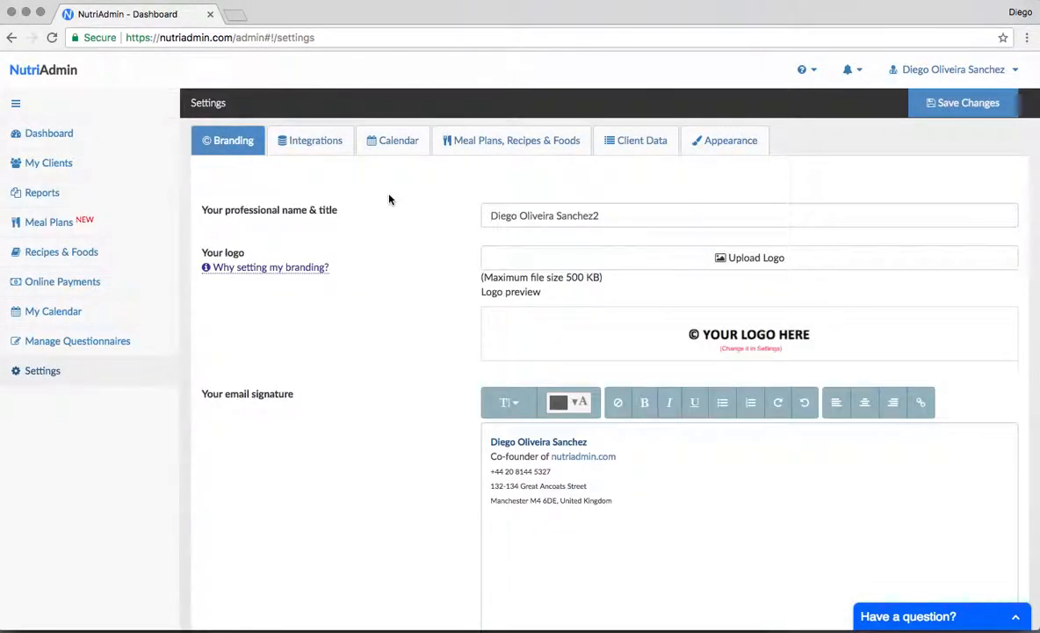
left_click(392, 145)
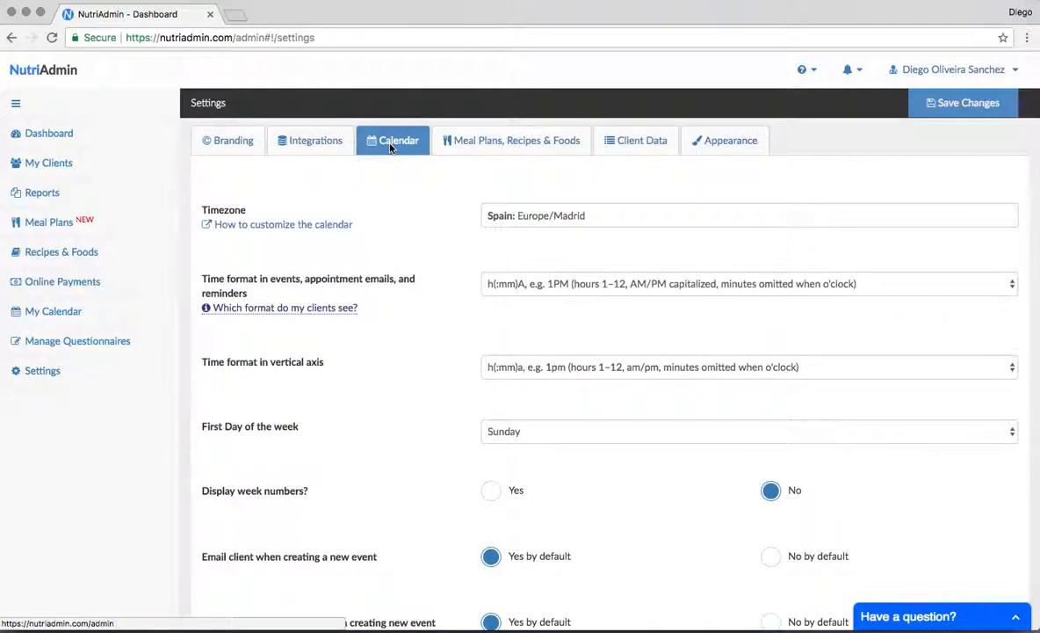
scroll(420, 415, "down", 10)
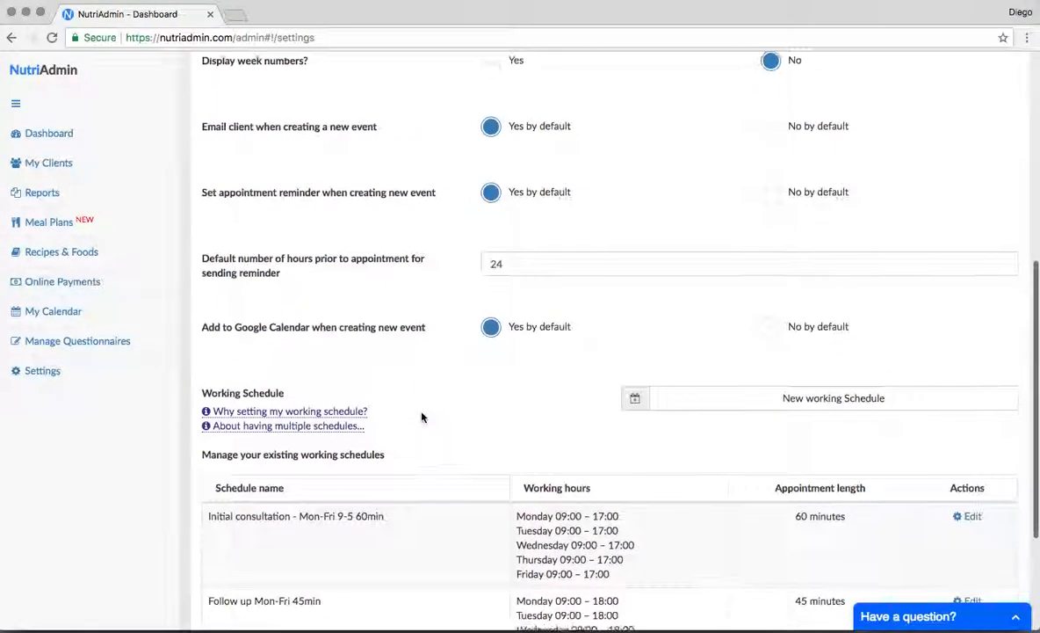
scroll(422, 417, "down", 3)
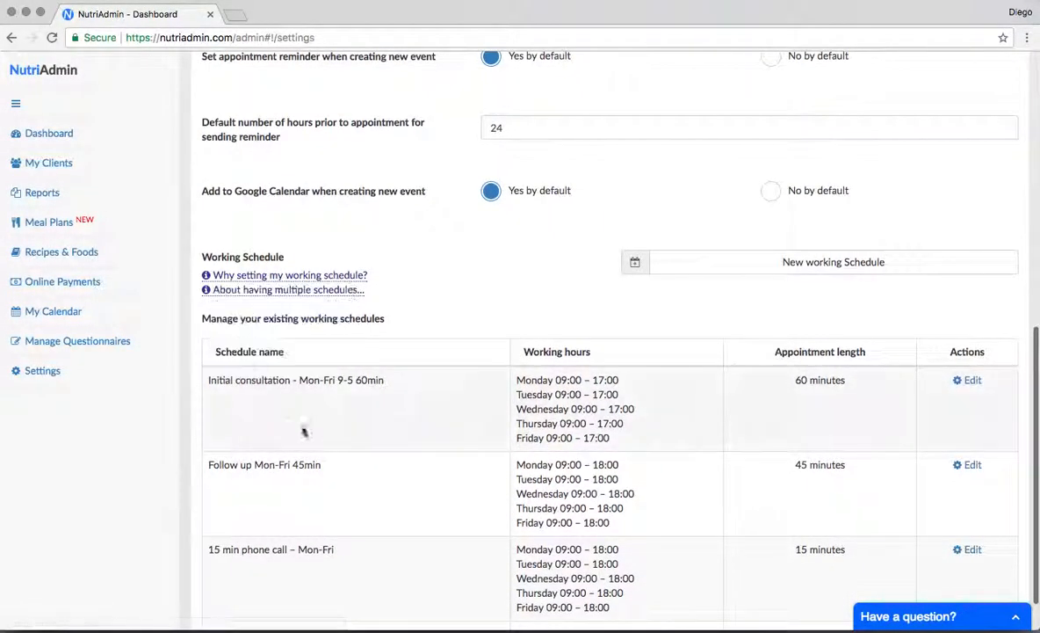
- Examine the working hours and appointment lengths of the existing working schedules
triple_click(238, 258)
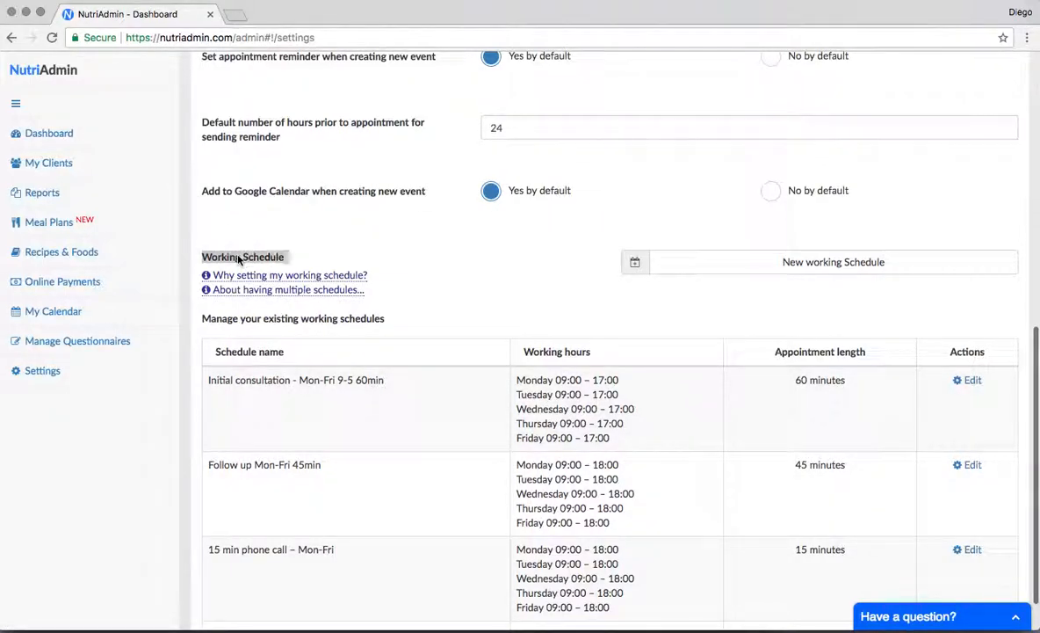
left_click(472, 272)
scroll(471, 272, "down", 1)
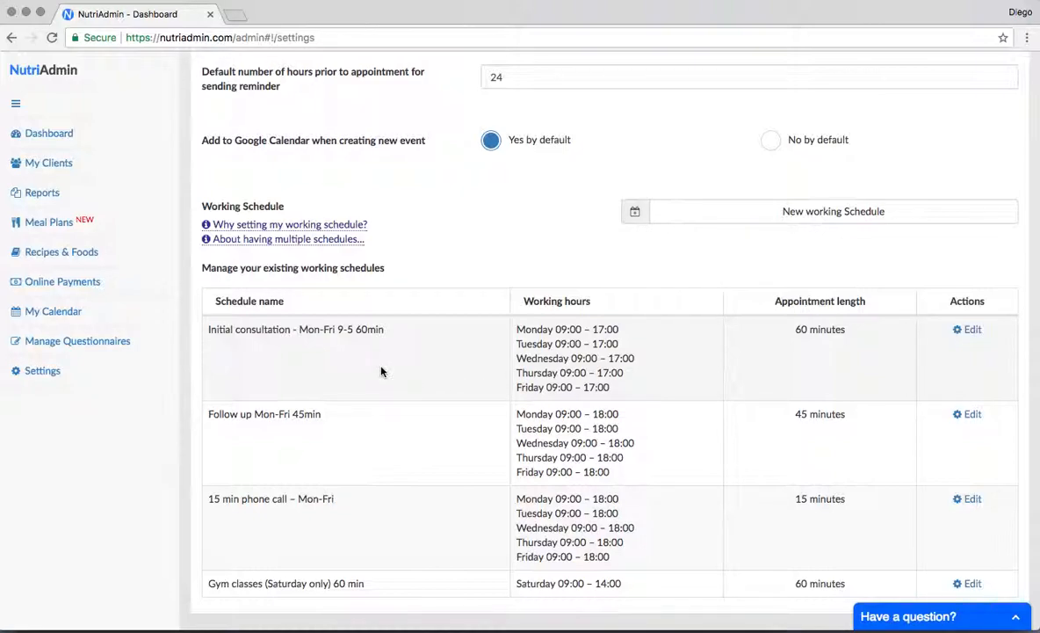
triple_click(820, 329)
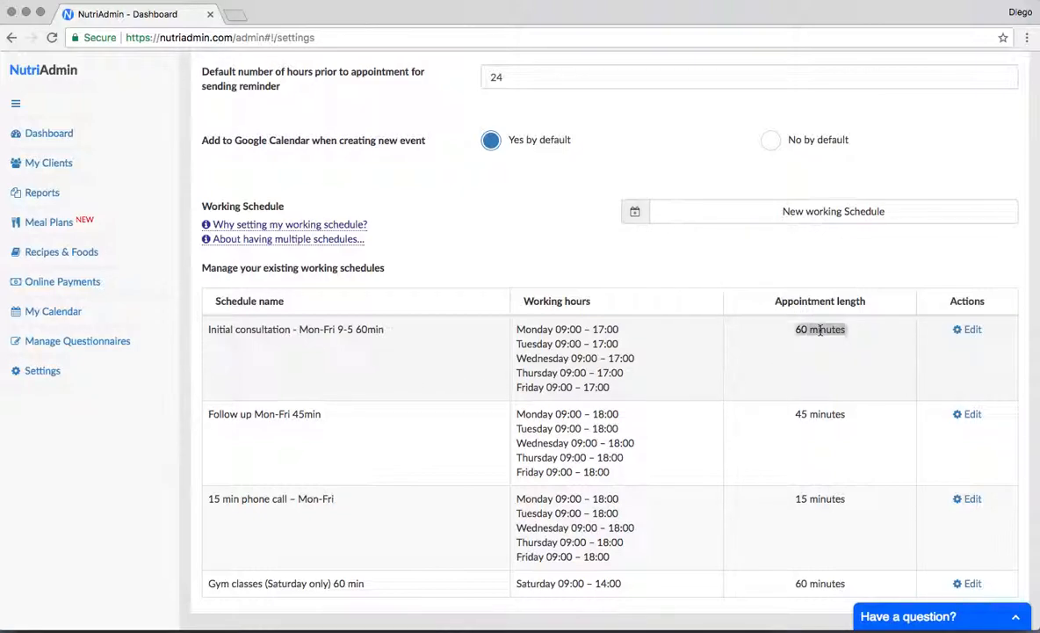
left_click(563, 338)
left_click_drag(562, 338, 620, 376)
triple_click(562, 332)
left_click(675, 338)
triple_click(808, 332)
left_click(776, 344)
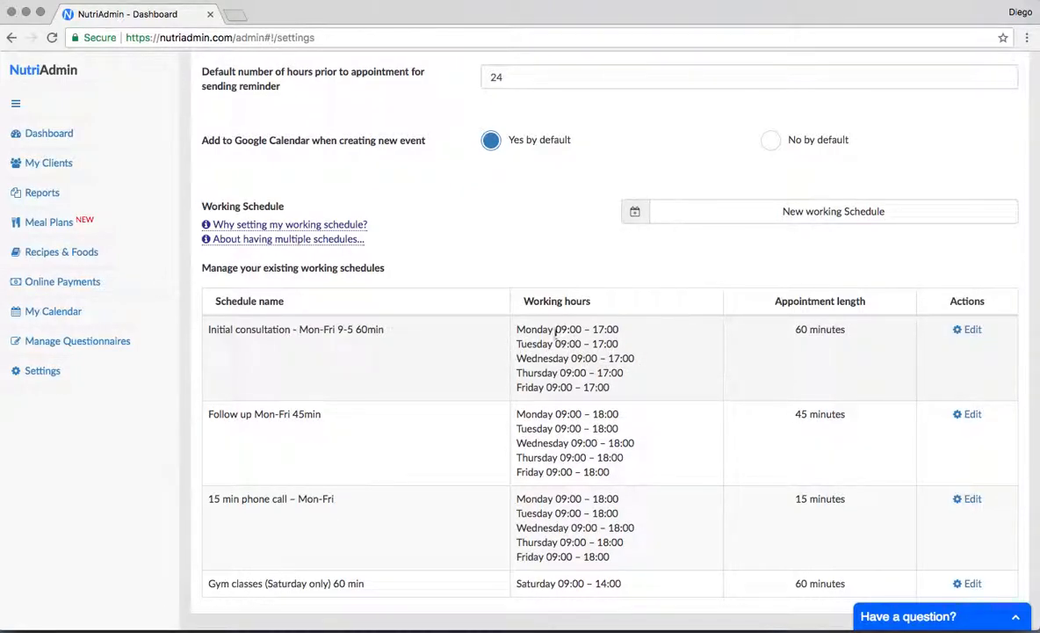
left_click_drag(555, 329, 646, 341)
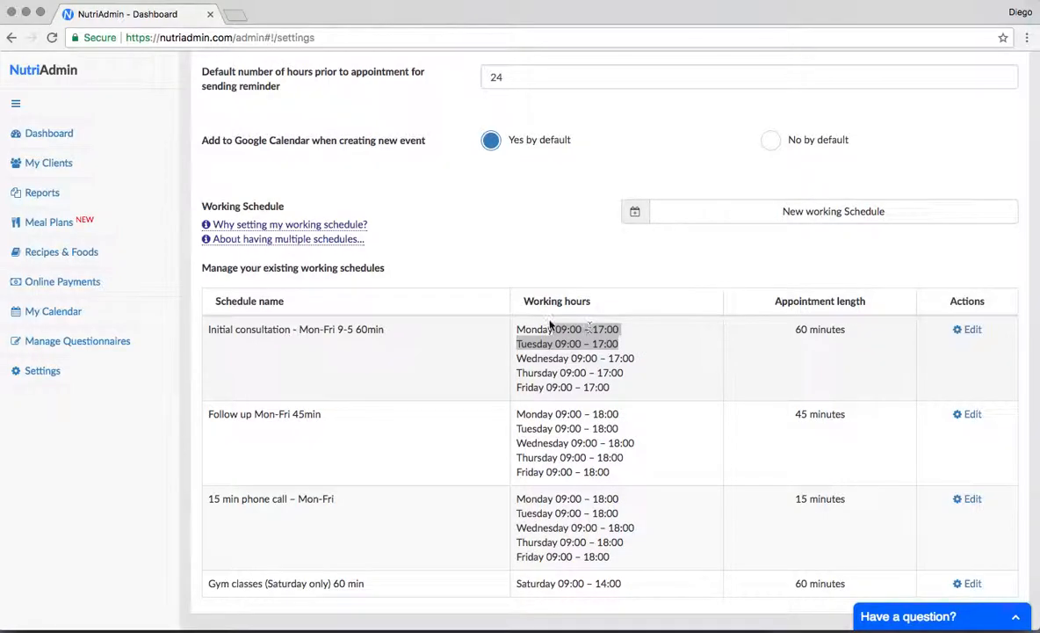
left_click(842, 342)
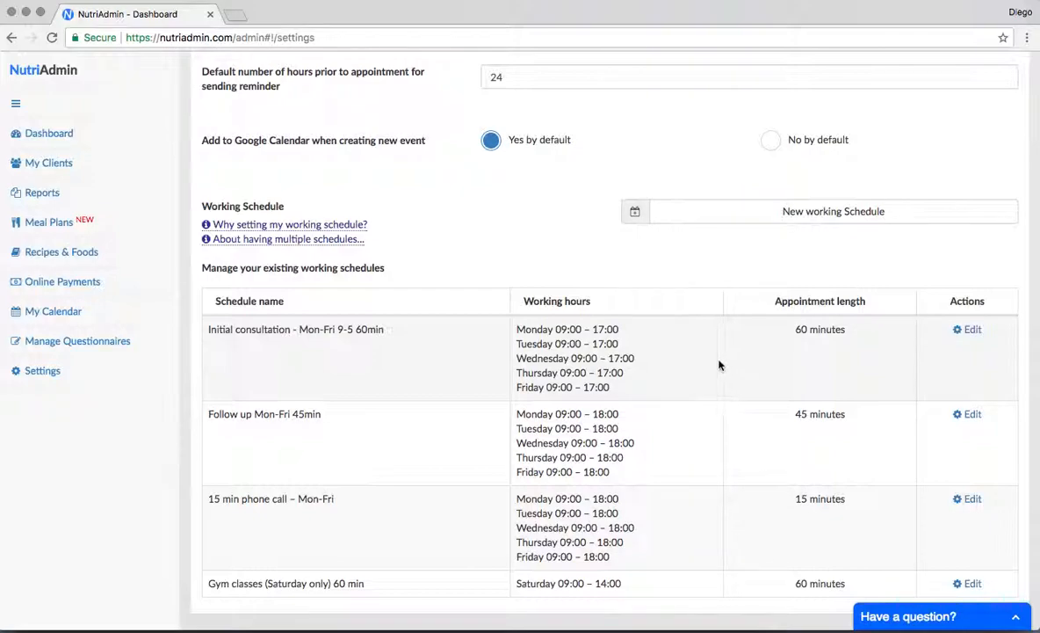
triple_click(822, 414)
double_click(821, 497)
triple_click(821, 497)
left_click(625, 534)
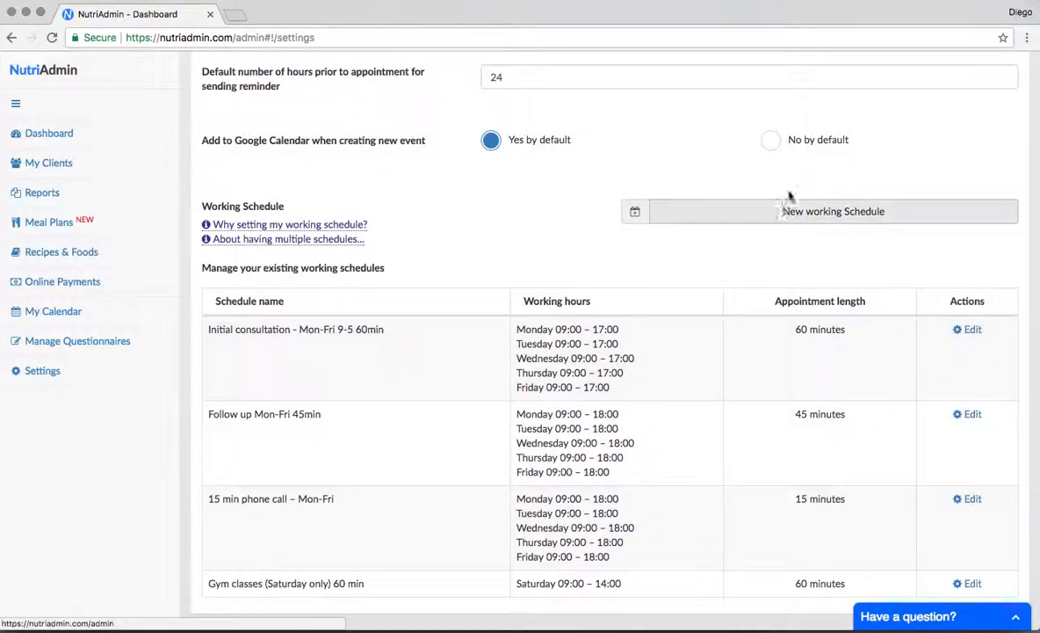
- Create a new working schedule and name it "Sundays Only"
left_click(788, 220)
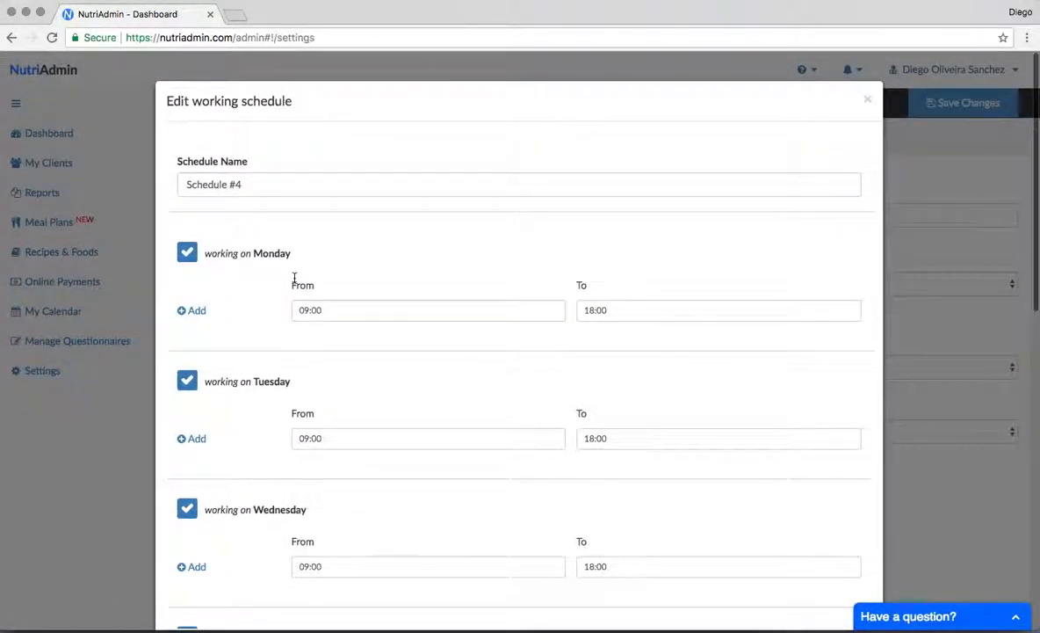
triple_click(280, 178)
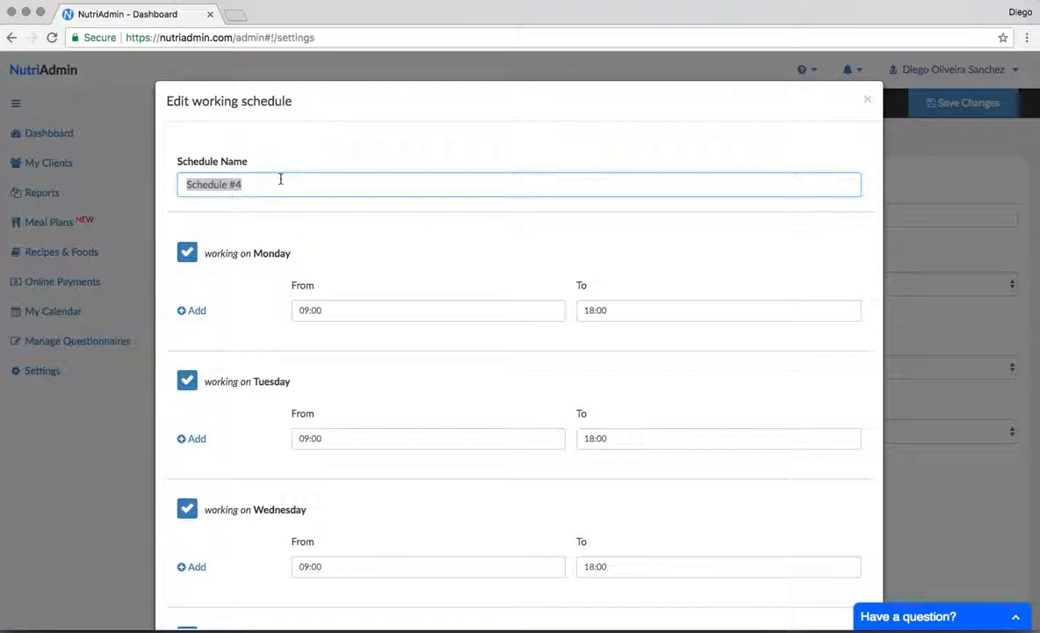
type("Sundays Only")
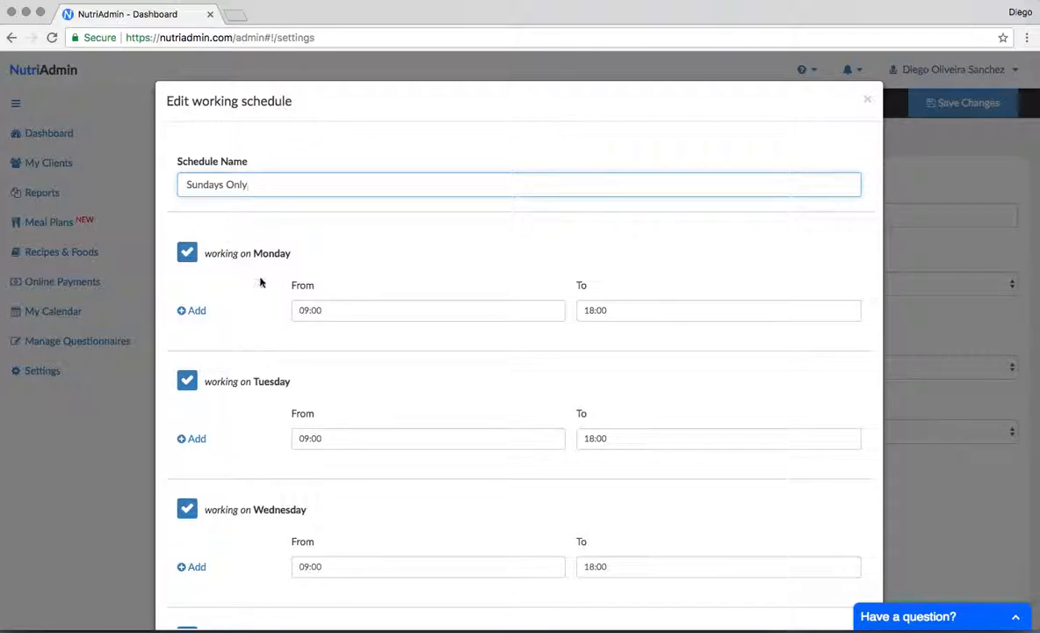
- Turn off Monday, Tuesday, Wednesday, Thursday and Friday as working days in the new schedule
left_click(188, 254)
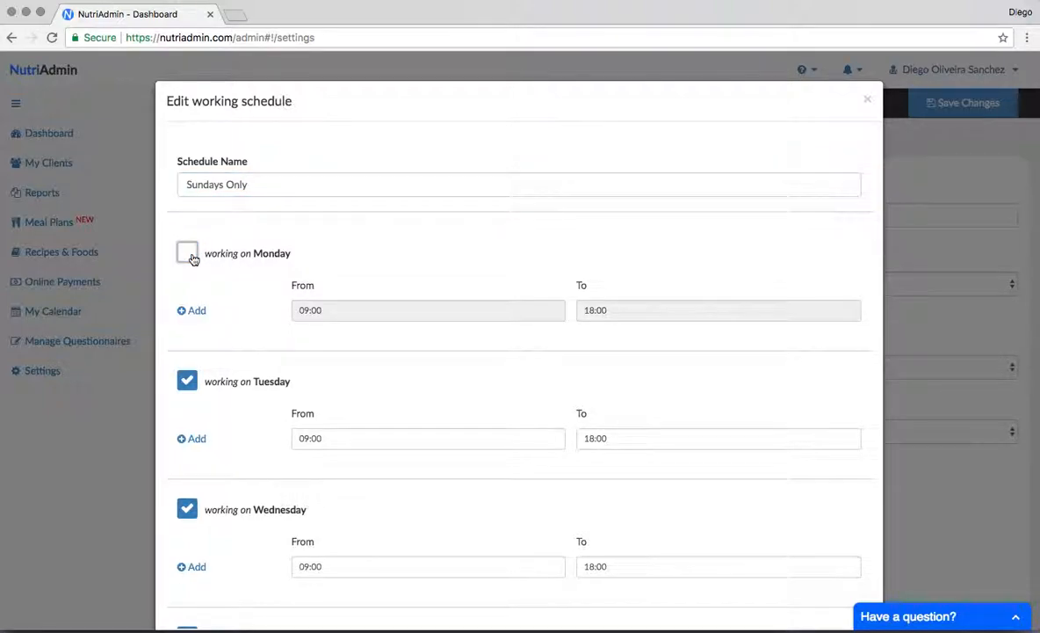
left_click(187, 380)
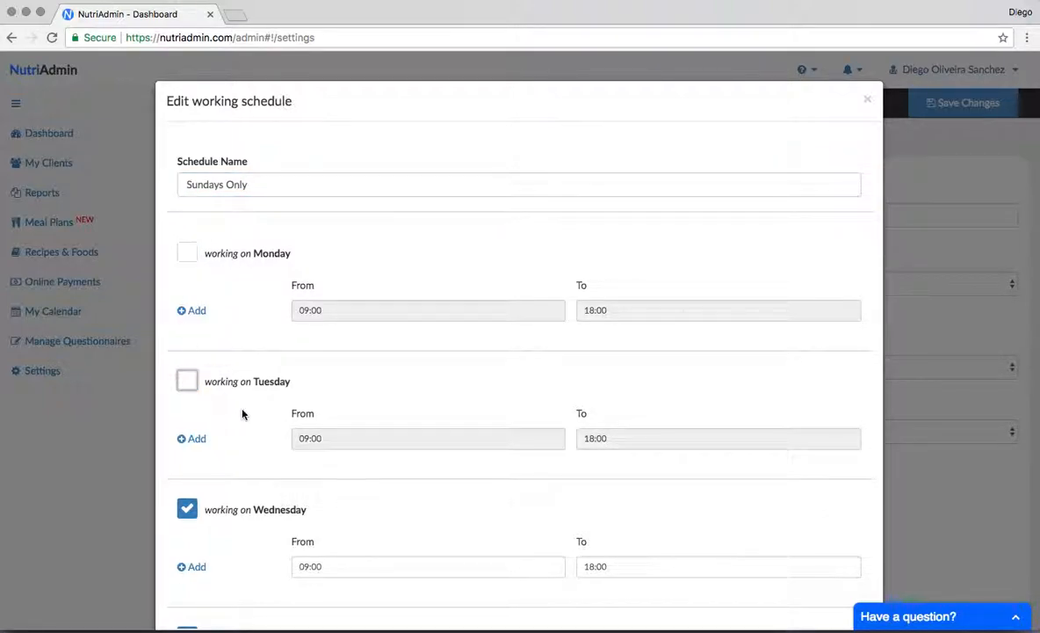
scroll(242, 414, "down", 3)
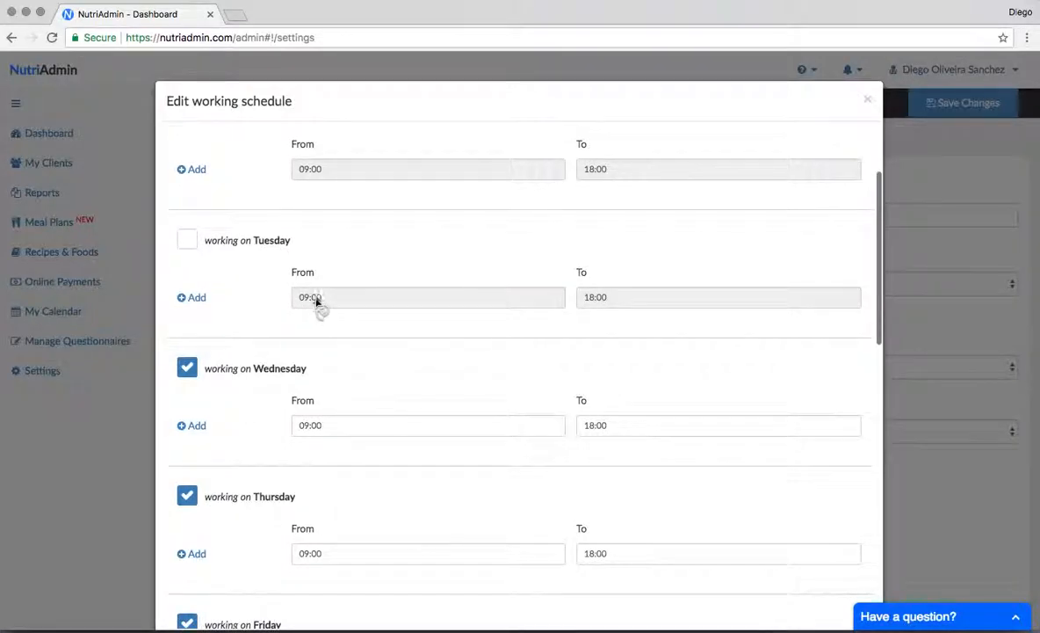
scroll(193, 339, "down", 1)
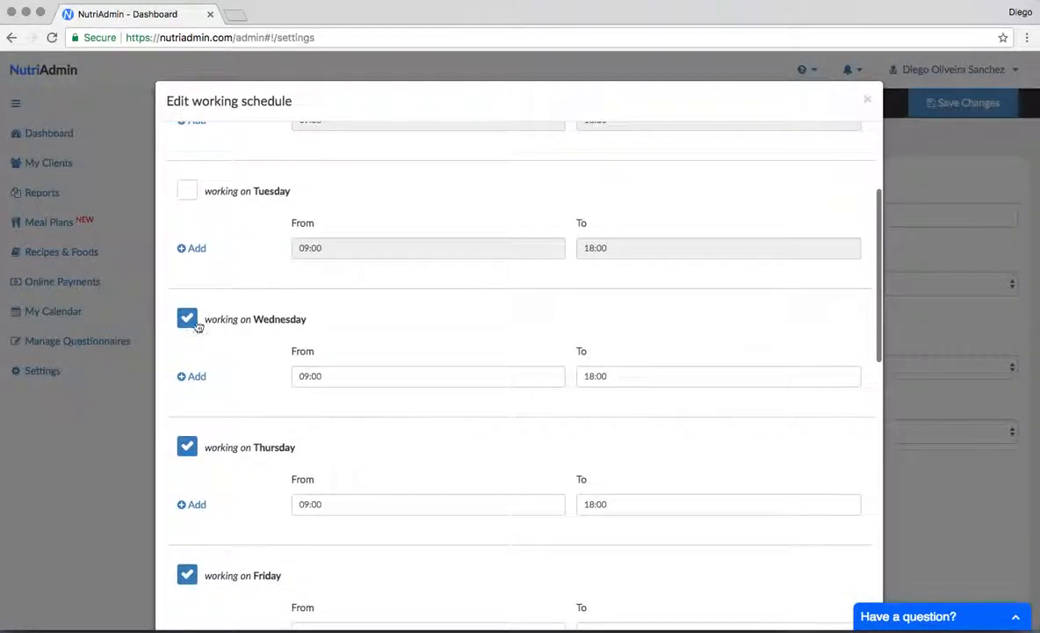
left_click(189, 319)
scroll(237, 376, "down", 2)
left_click(187, 344)
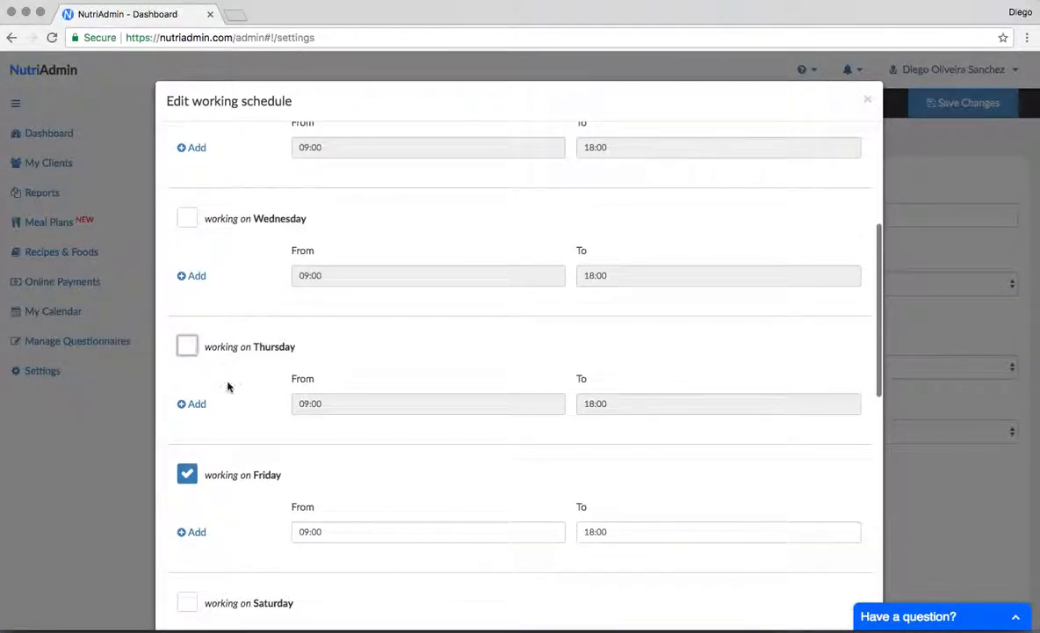
scroll(211, 382, "down", 2)
left_click(187, 377)
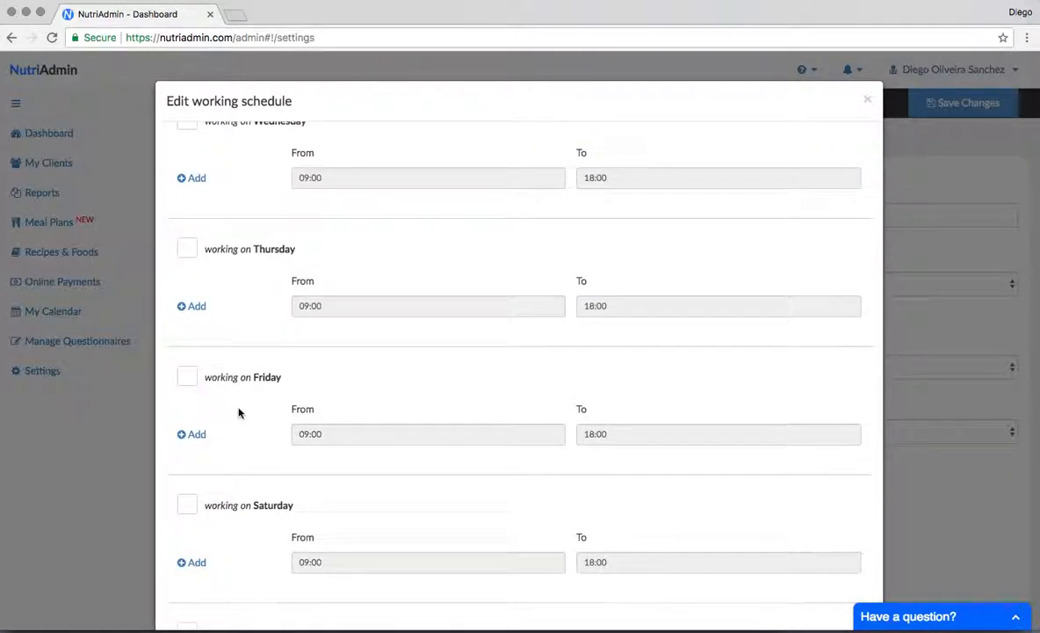
- Enable Sunday as a working day in the schedule
scroll(239, 411, "down", 3)
scroll(243, 433, "down", 1)
left_click(187, 406)
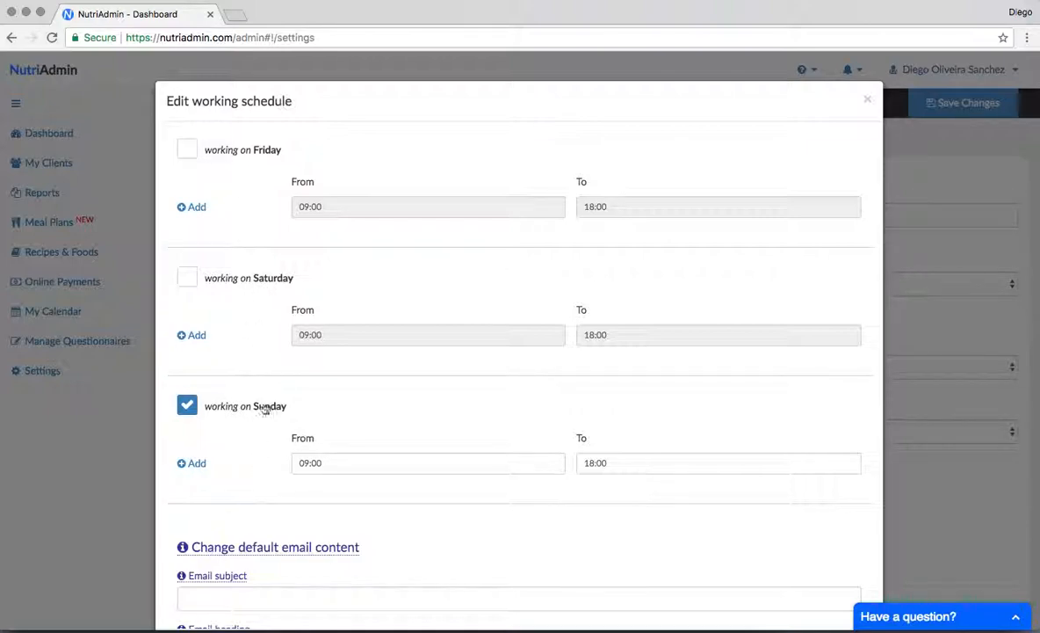
- Add a second time range to Sunday and set the end of the first range to 12:00
scroll(267, 436, "down", 1)
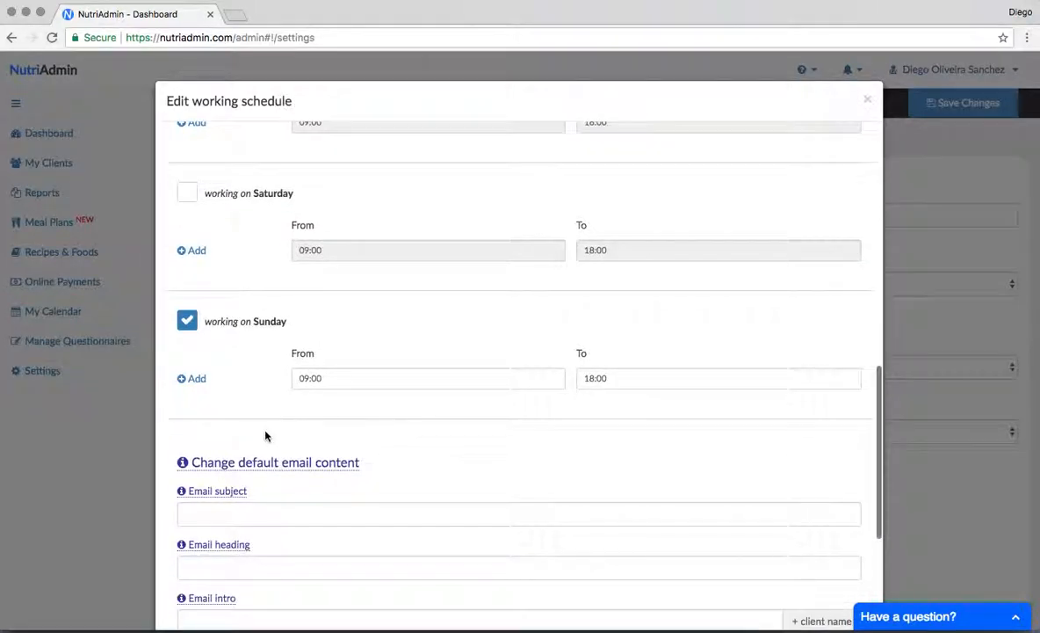
left_click(374, 378)
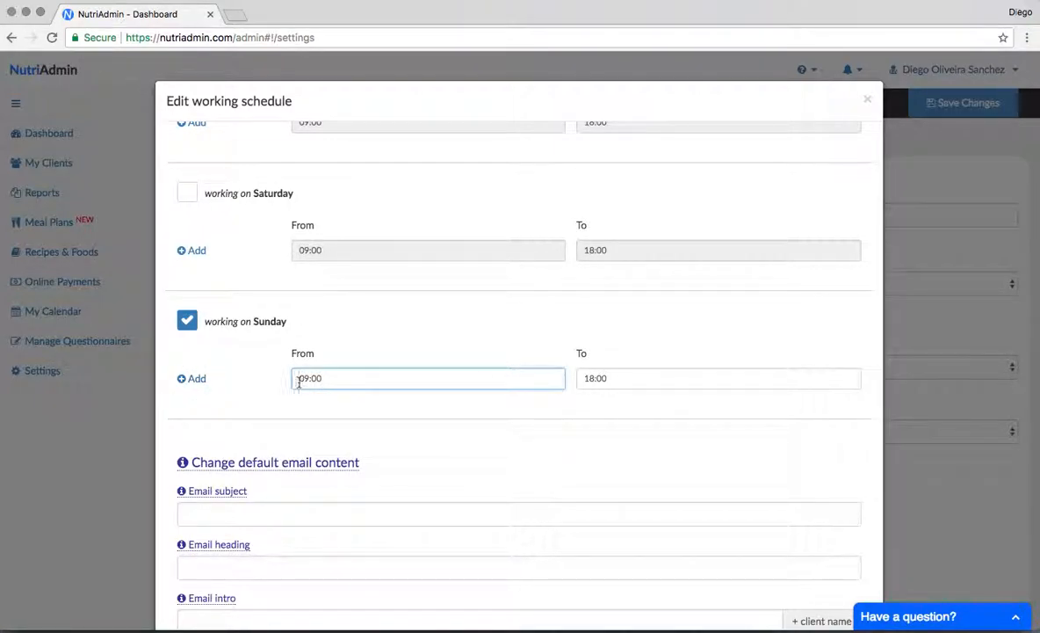
left_click(613, 377)
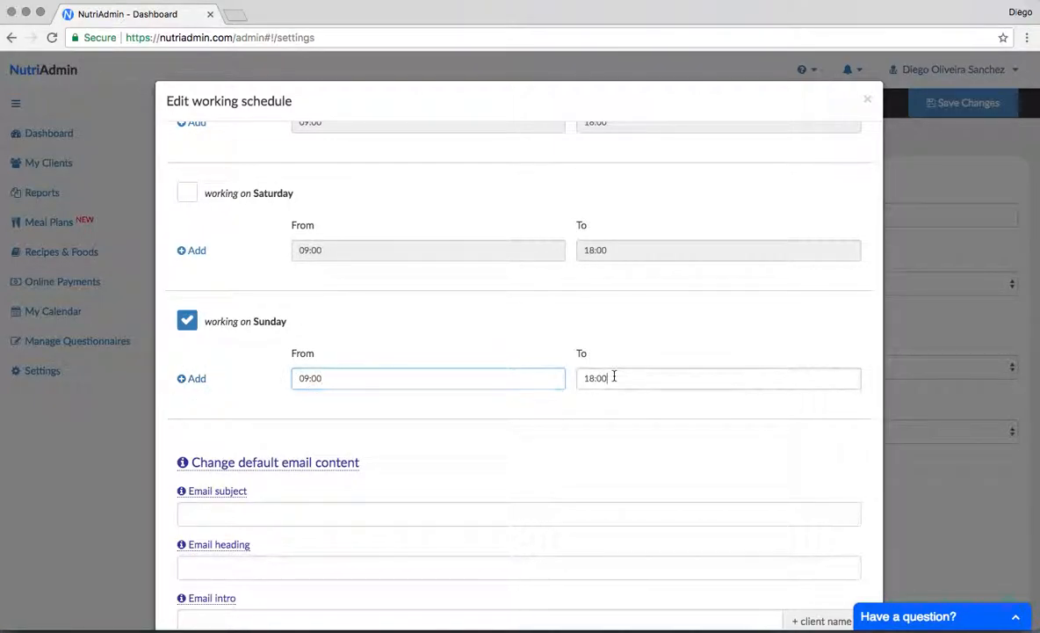
left_click(189, 380)
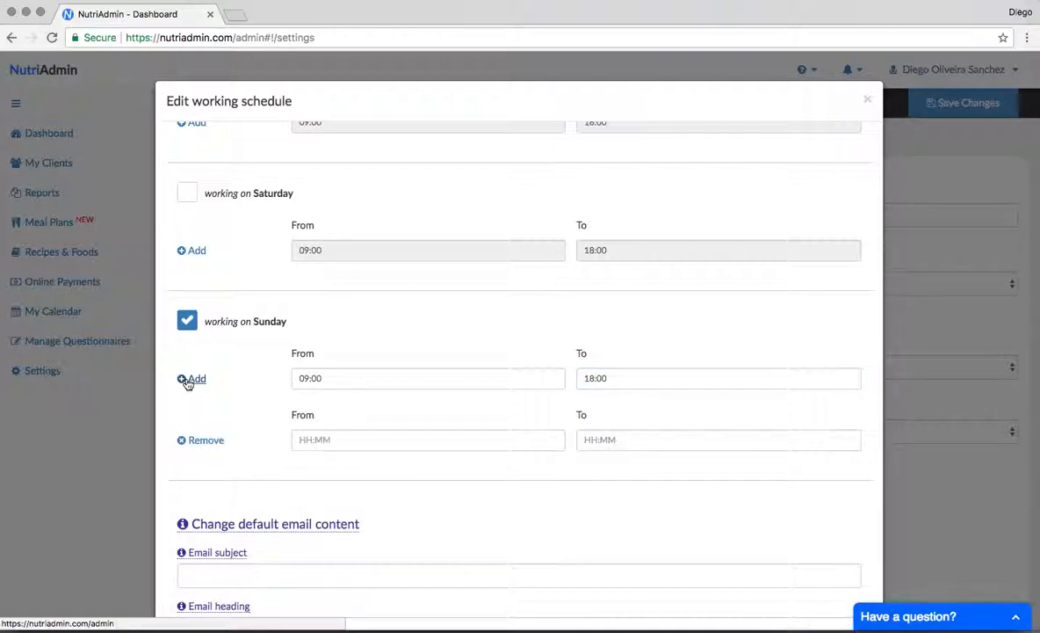
left_click(348, 433)
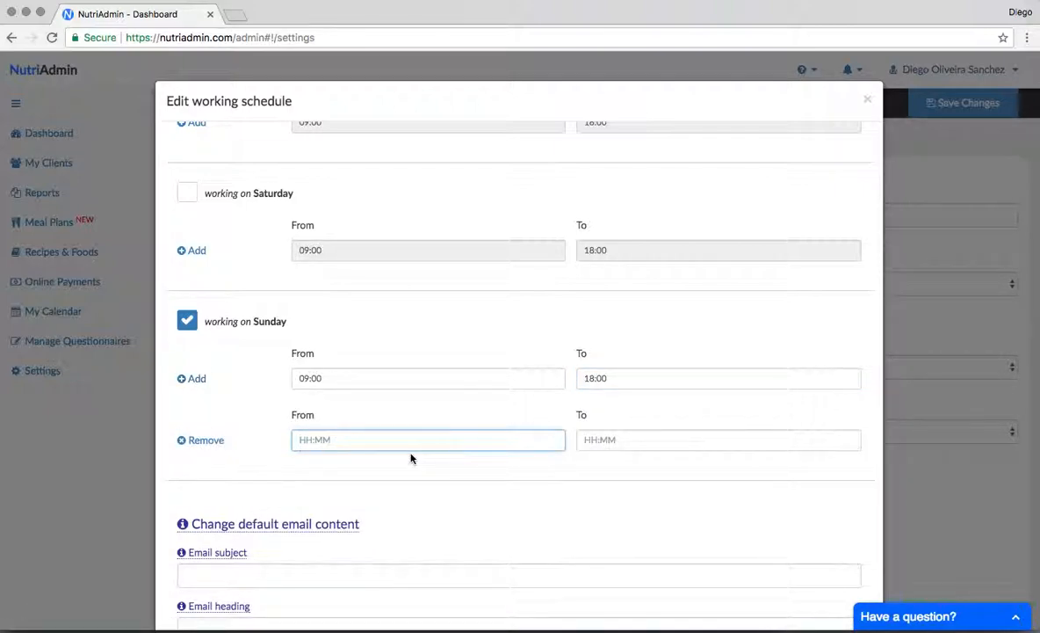
left_click(351, 377)
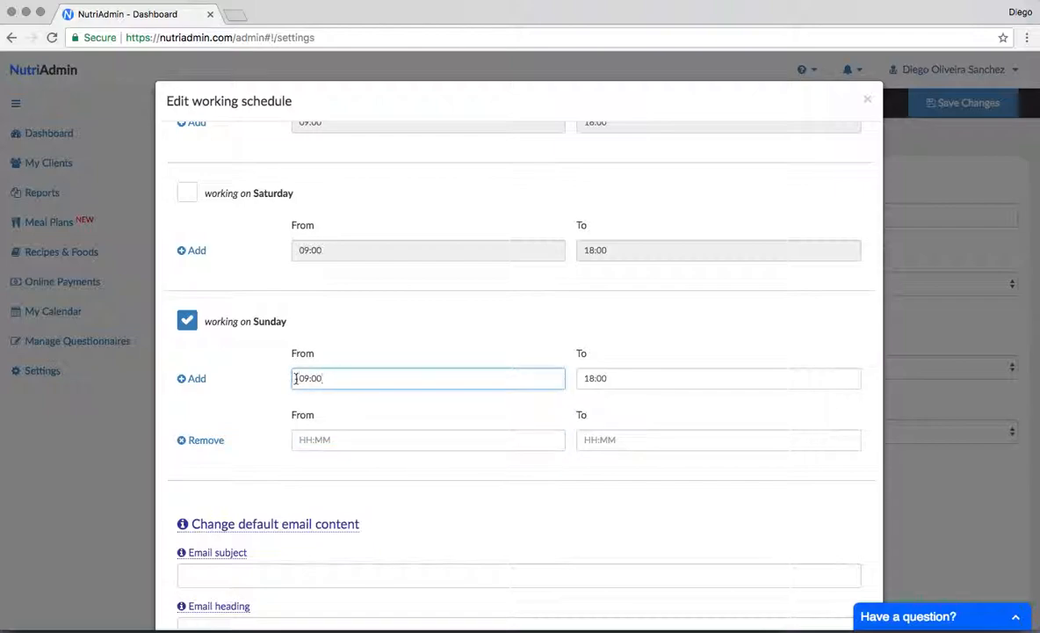
left_click(597, 378)
key("BackSpace")
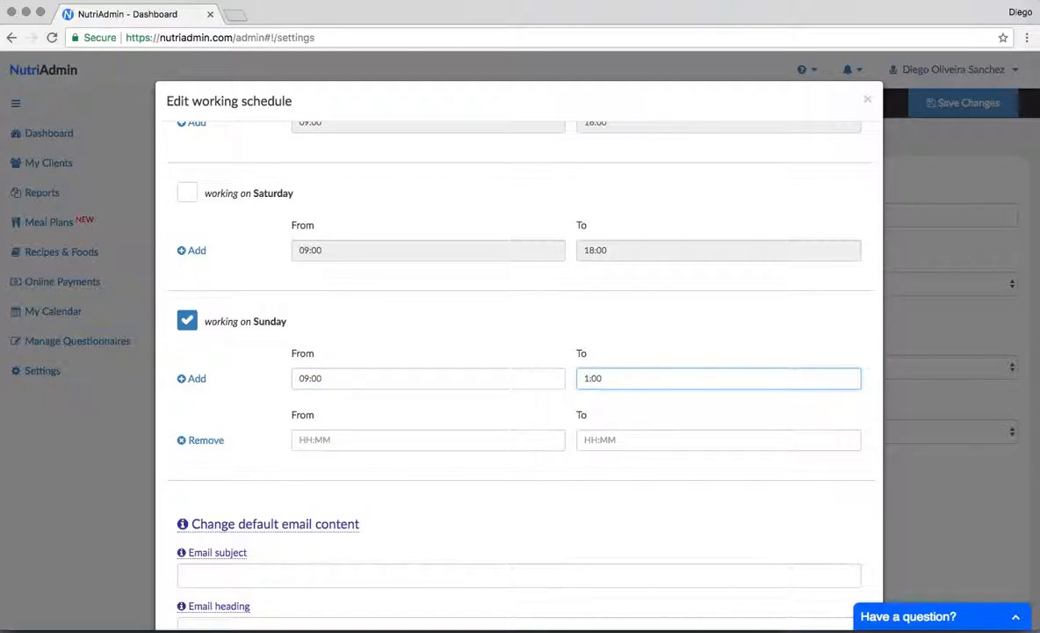
- Set Sunday's second time range from 14:00 to 18:00
left_click(371, 443)
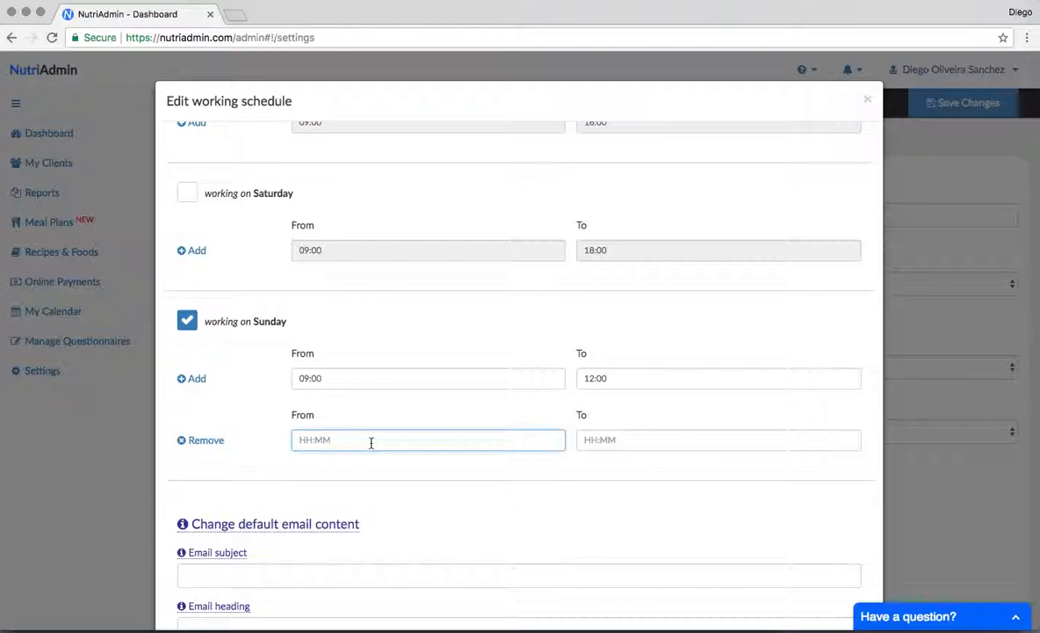
type("14:00")
left_click(671, 432)
type("18:00")
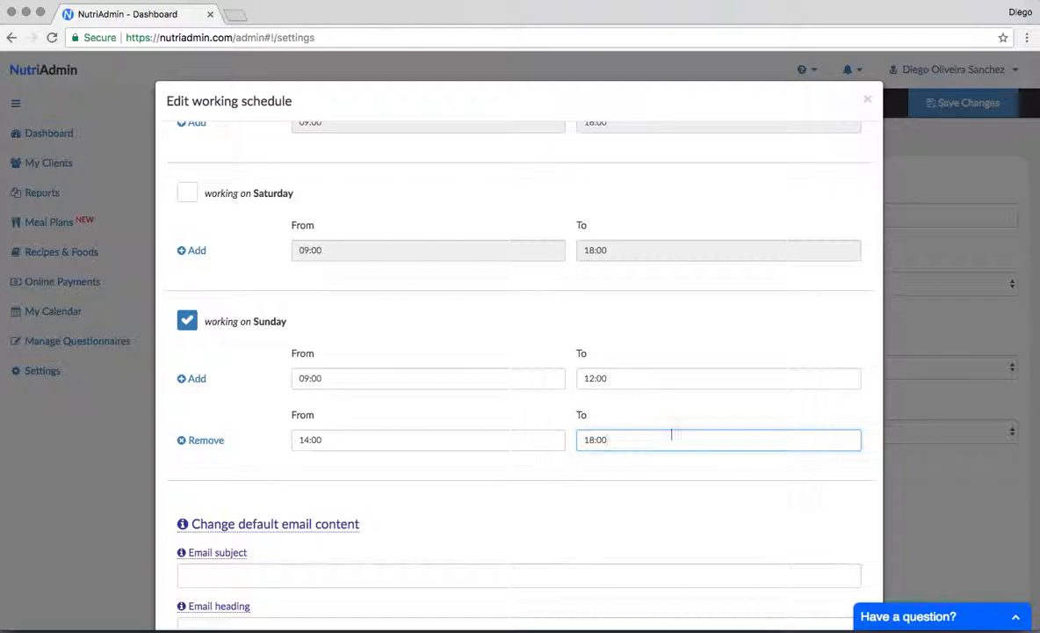
left_click(572, 410)
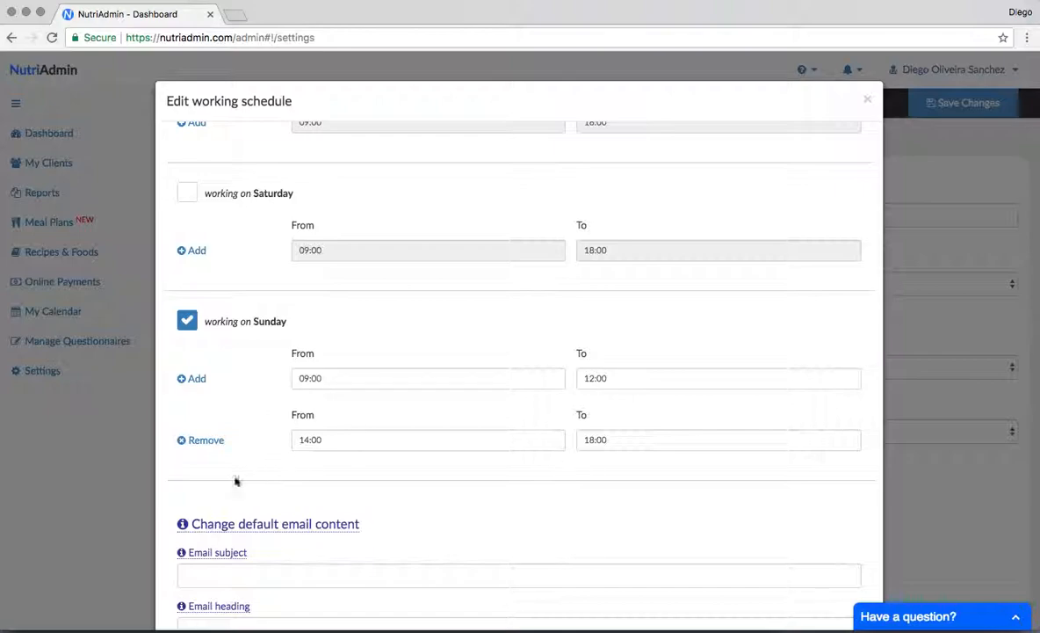
left_click(340, 380)
left_click(434, 400)
mouse_move(300, 378)
left_mouse_down()
mouse_move(318, 376)
mouse_move(308, 374)
left_mouse_up()
left_click(311, 378)
double_click(318, 379)
left_click(302, 390)
- Examine the schedule's default email content fields: subject, heading, intro, text and button text
scroll(255, 428, "down", 3)
scroll(256, 423, "down", 4)
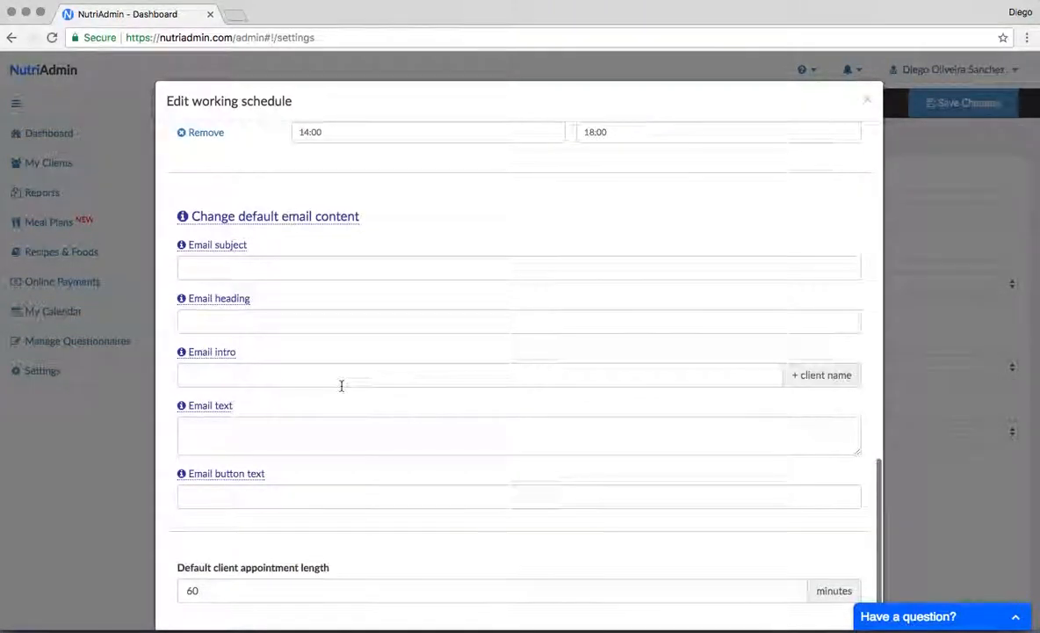
scroll(342, 385, "down", 1)
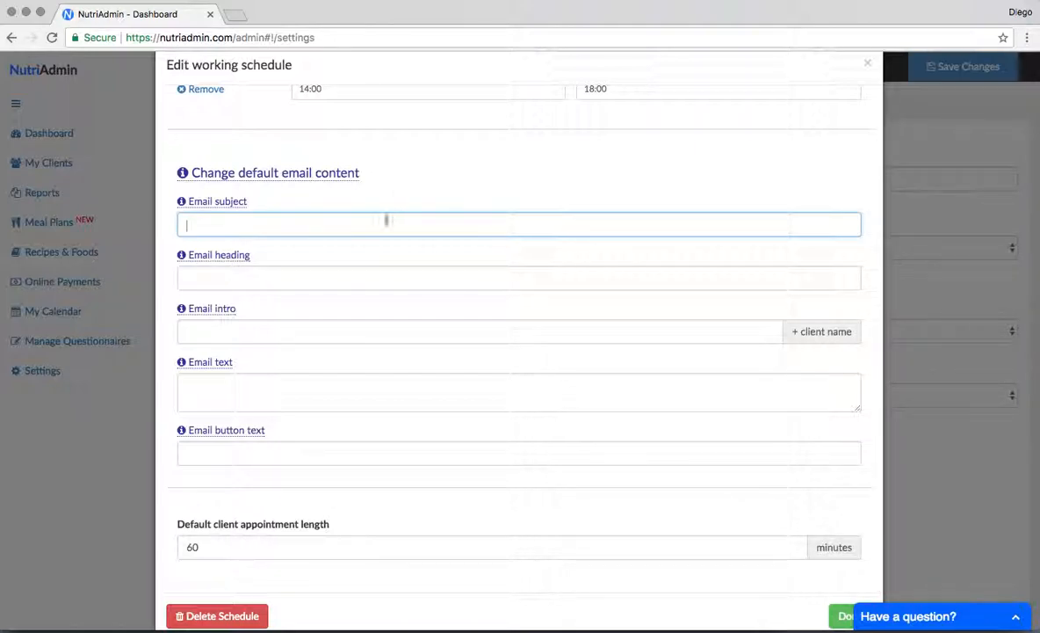
left_click(345, 279)
left_click(334, 332)
left_click(322, 388)
left_click(314, 447)
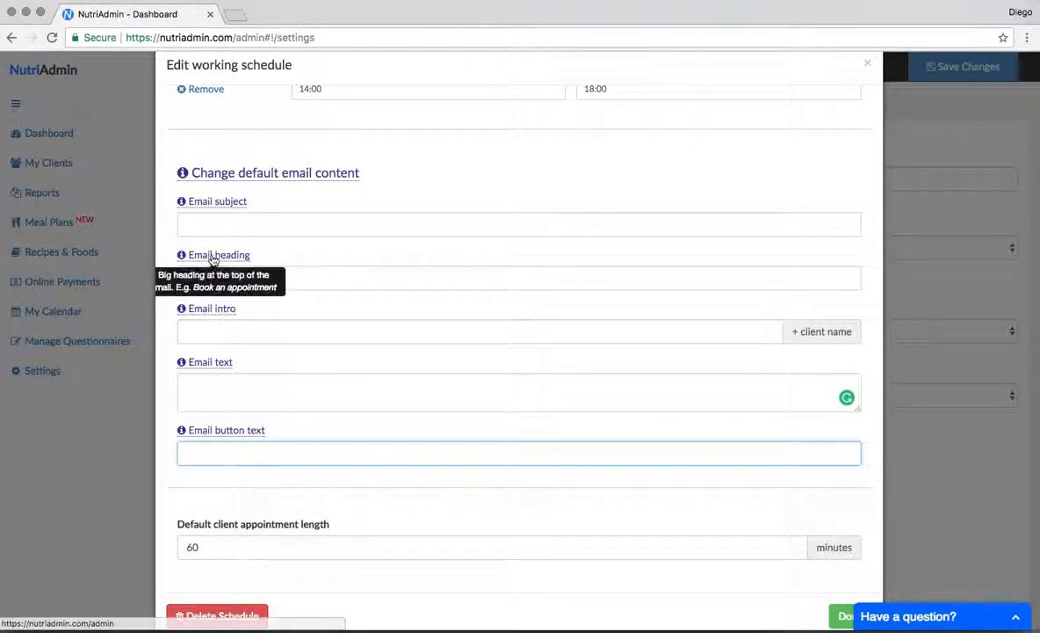
left_click(378, 394)
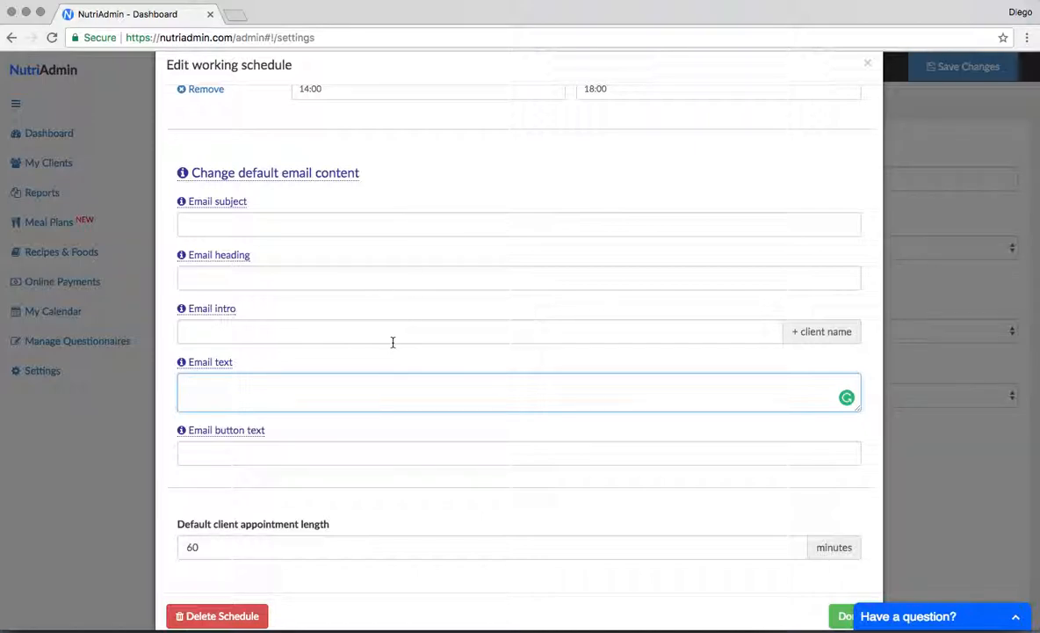
left_click(348, 331)
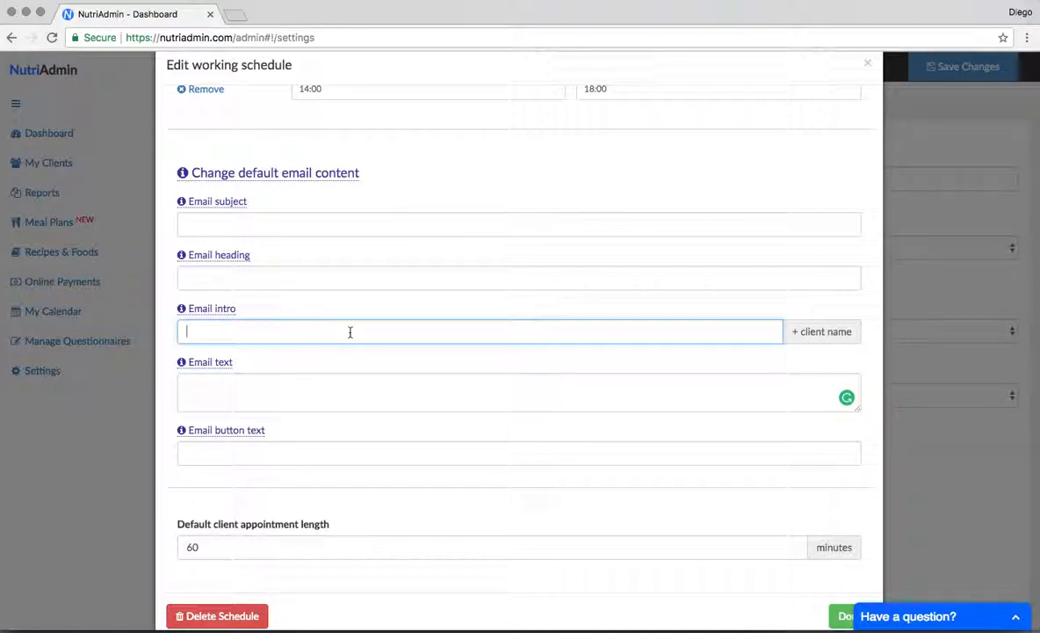
left_click(288, 277)
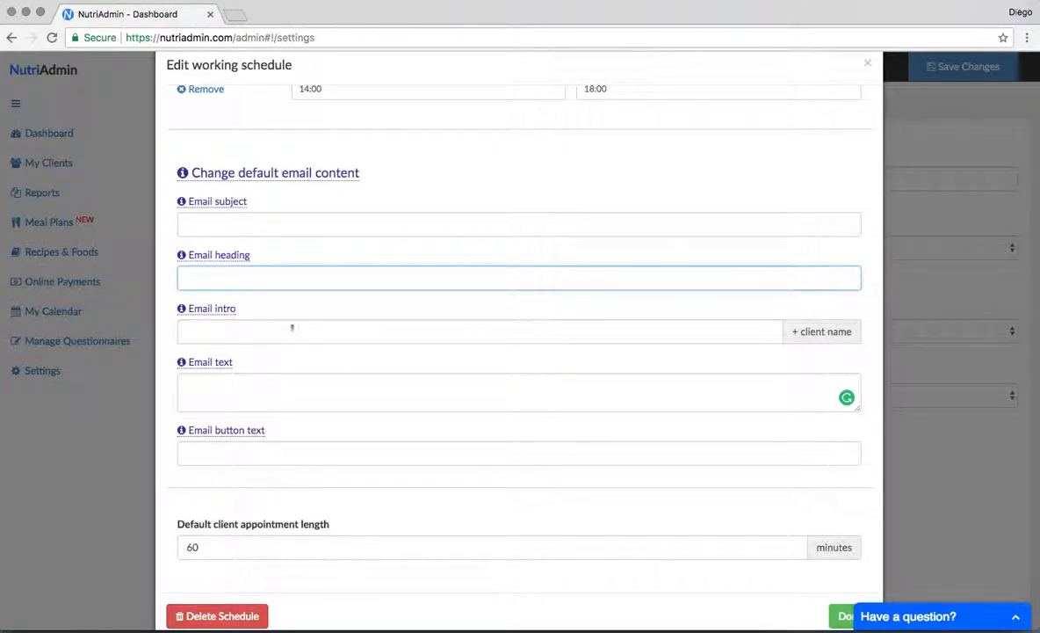
left_click(252, 390)
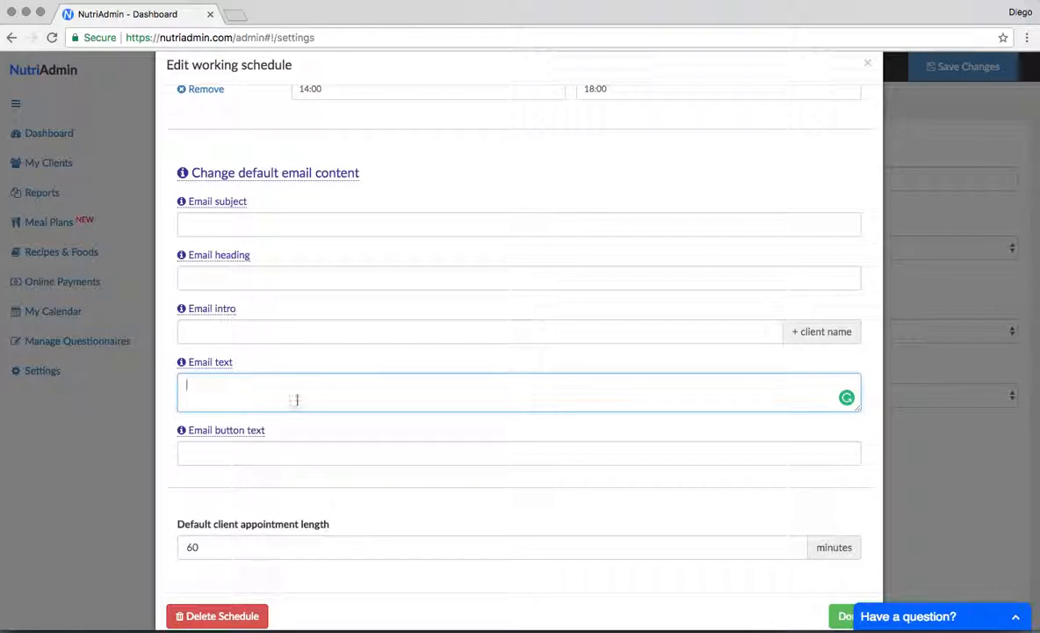
left_click(315, 460)
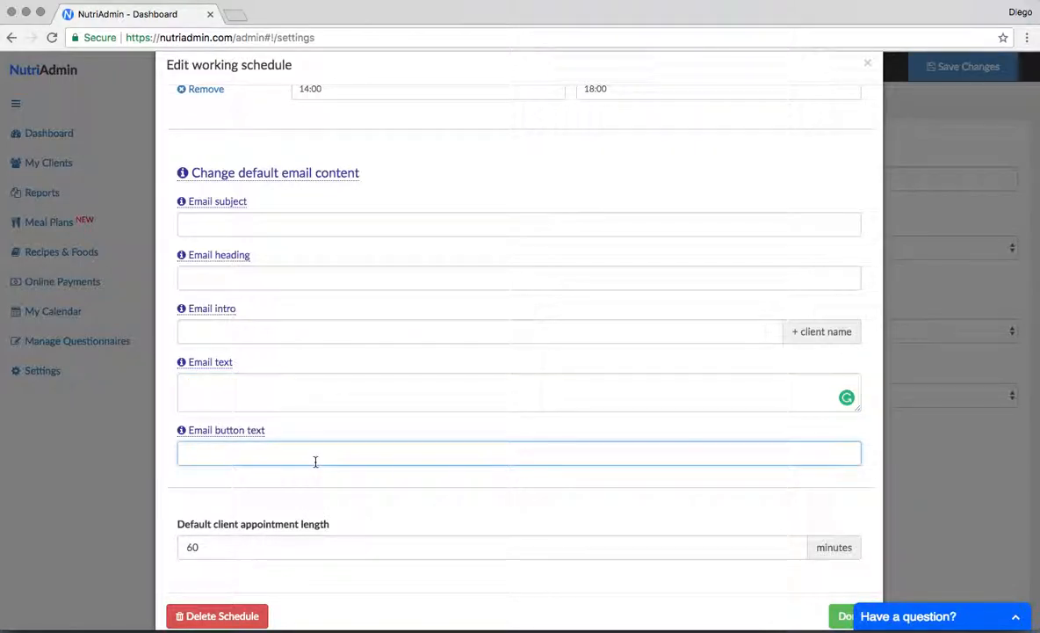
left_click(358, 493)
- Check the default client appointment length and finish editing the Sundays-only working schedule
scroll(357, 494, "down", 1)
scroll(359, 495, "down", 2)
double_click(289, 449)
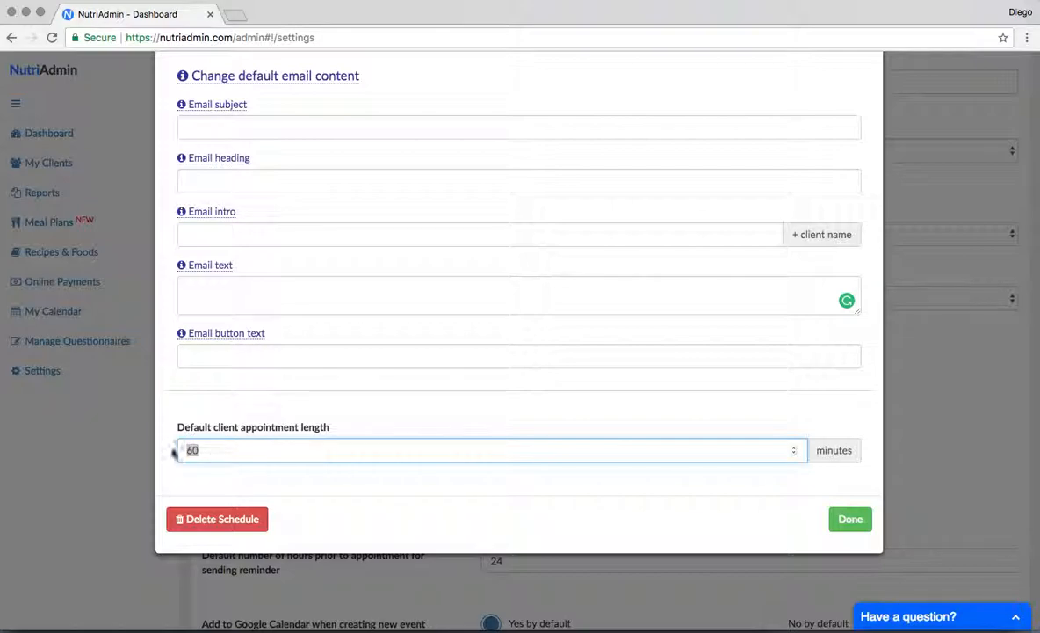
left_click(210, 449)
left_click(680, 501)
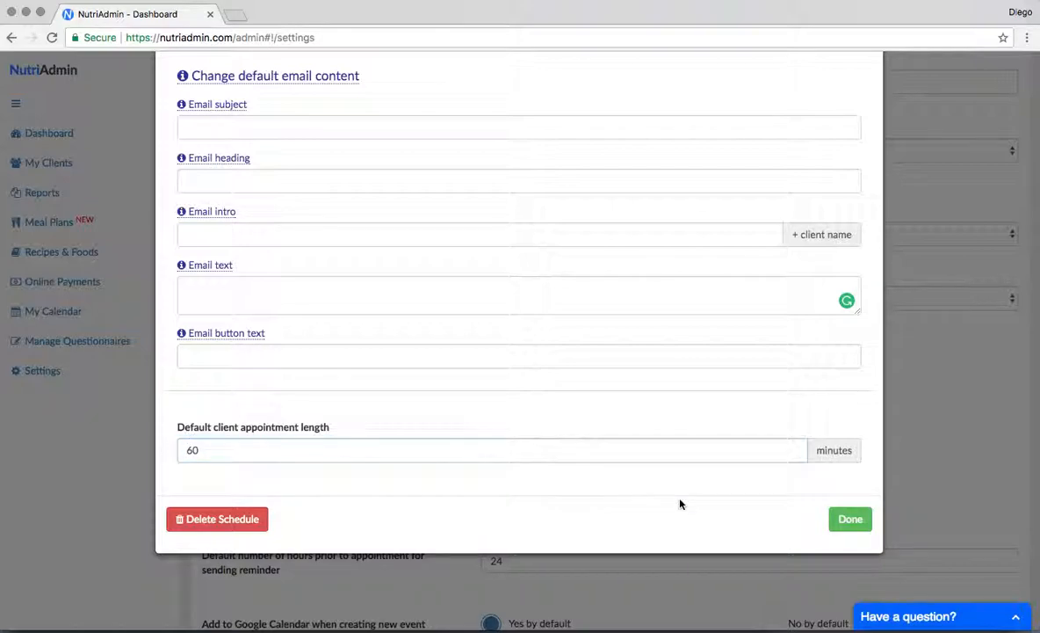
left_click(852, 519)
- Review the name, working hours and appointment length of the Sundays Only schedule, and save the settings changes
scroll(703, 401, "down", 6)
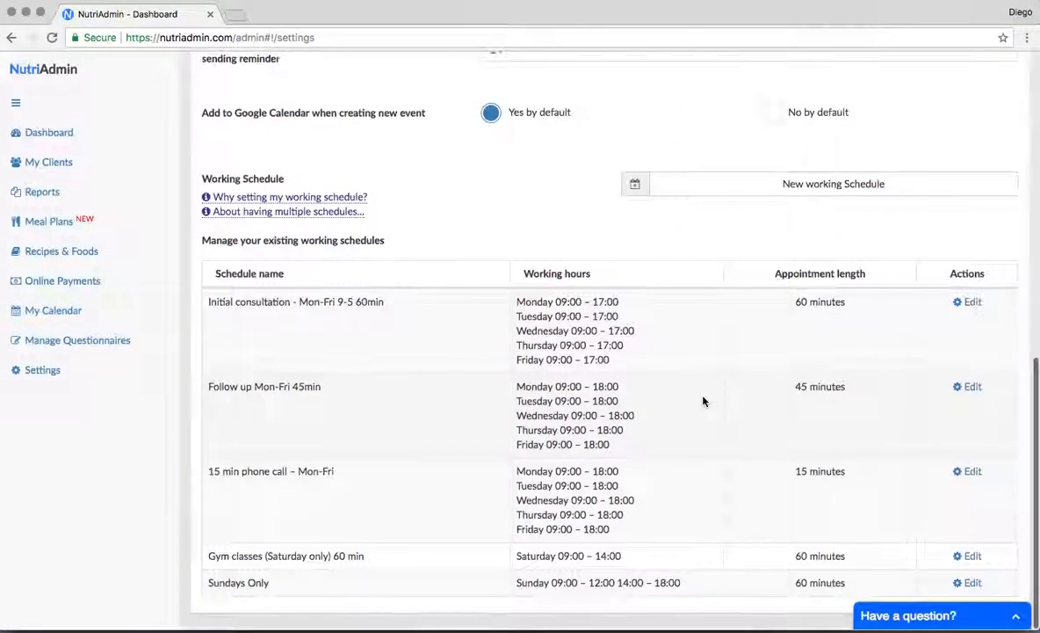
triple_click(247, 582)
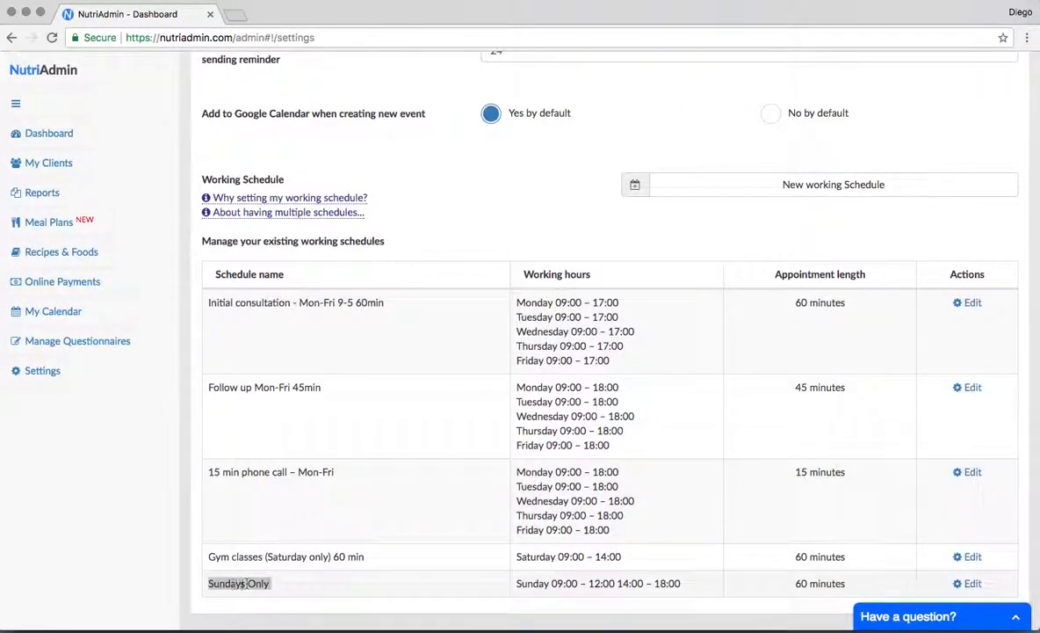
triple_click(580, 583)
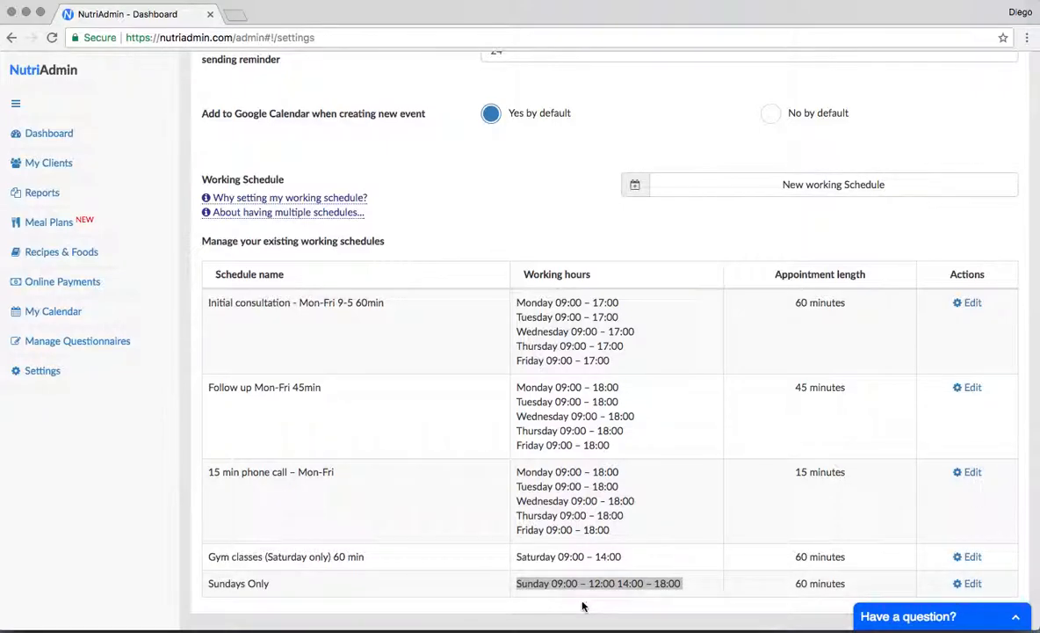
double_click(821, 585)
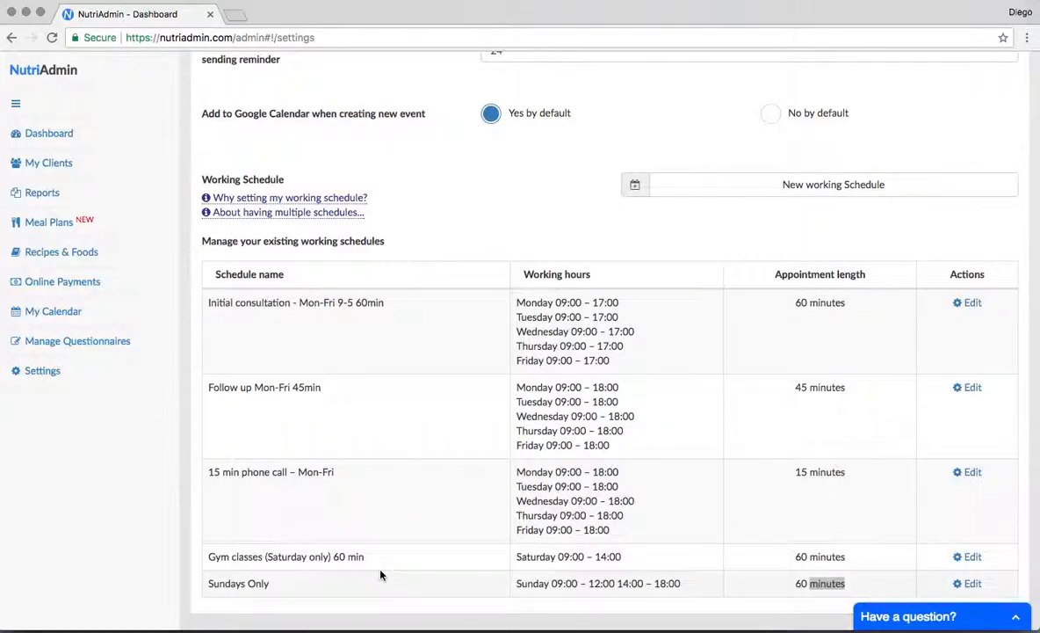
left_click(436, 590)
scroll(748, 525, "up", 10)
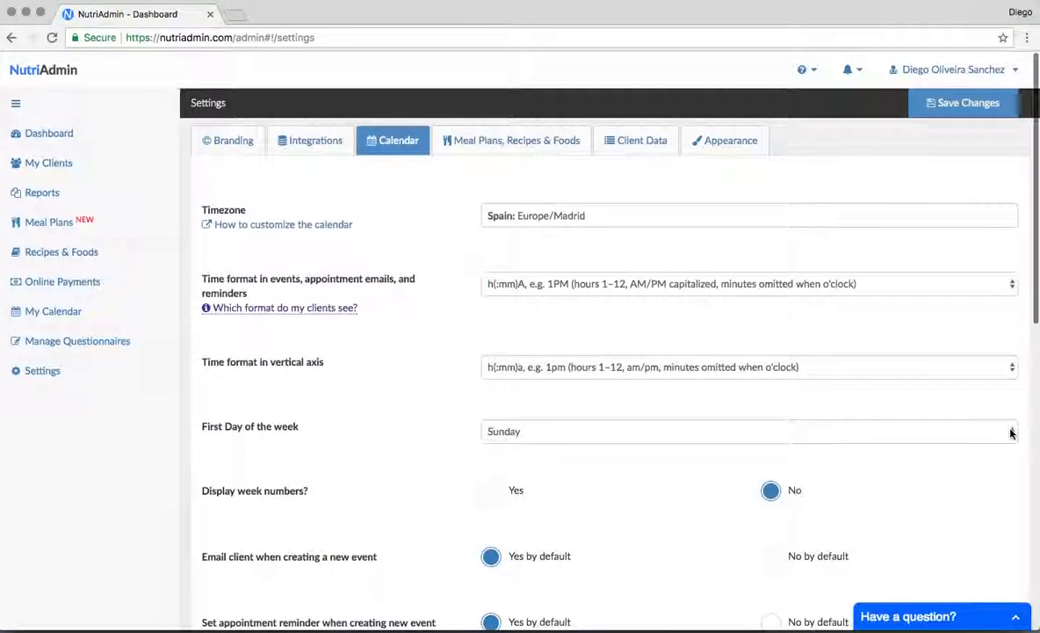
left_click(973, 102)
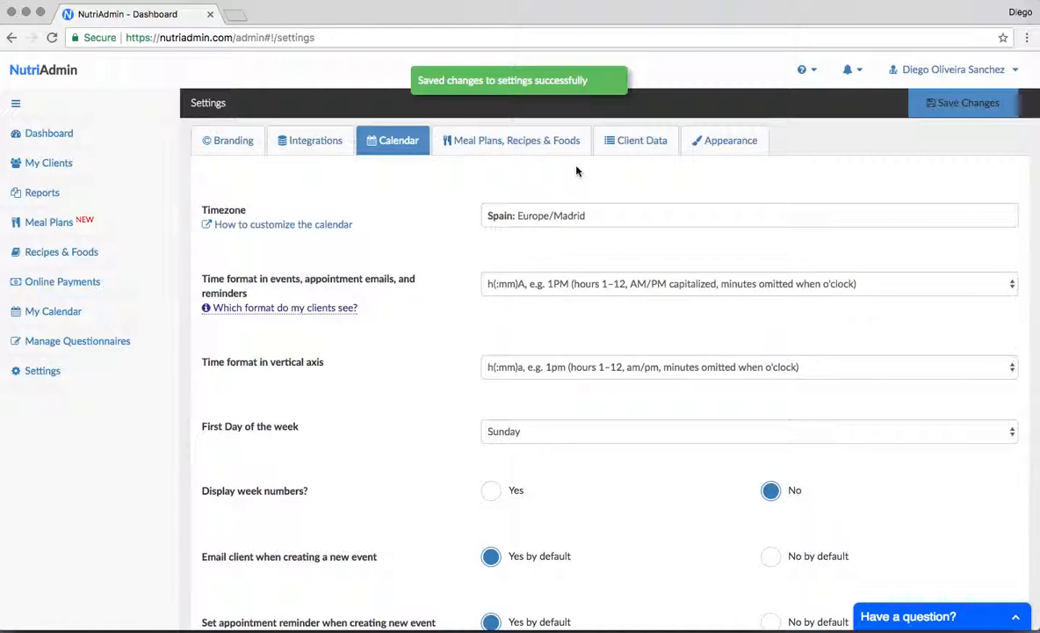
- Look through the schedules offered for sending appointment slots from the dashboard, and close the form without choosing one
left_click(110, 129)
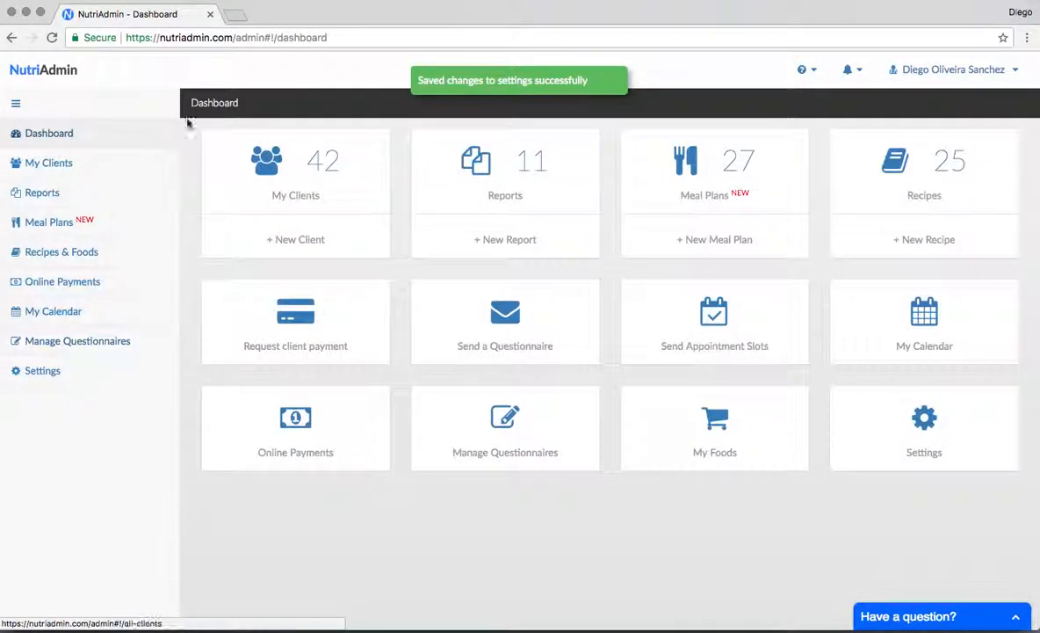
left_click(704, 346)
left_click(714, 486)
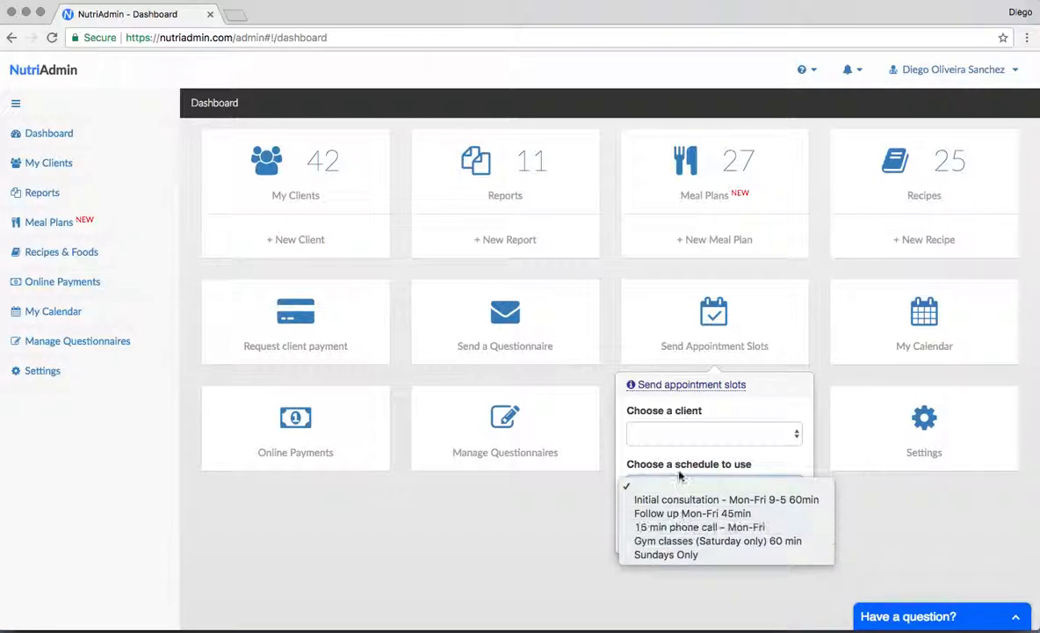
left_click(705, 398)
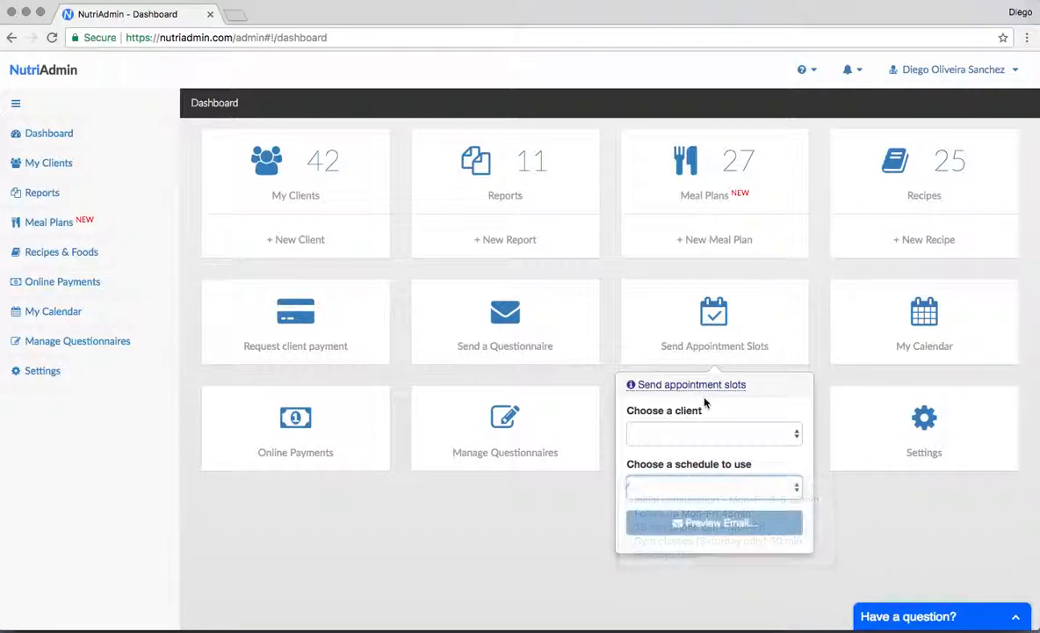
left_click(455, 545)
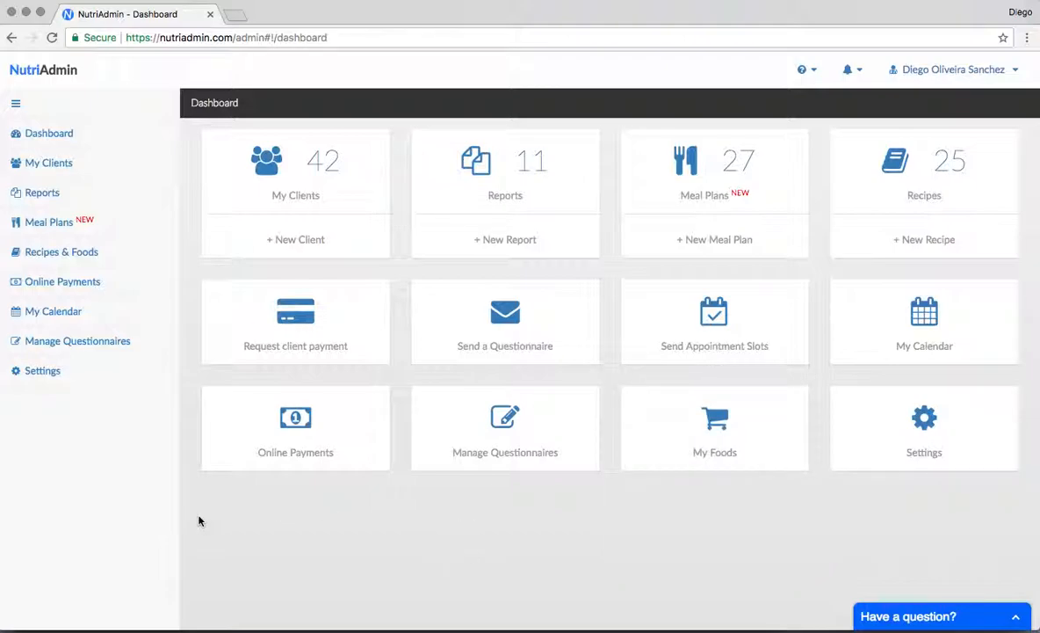